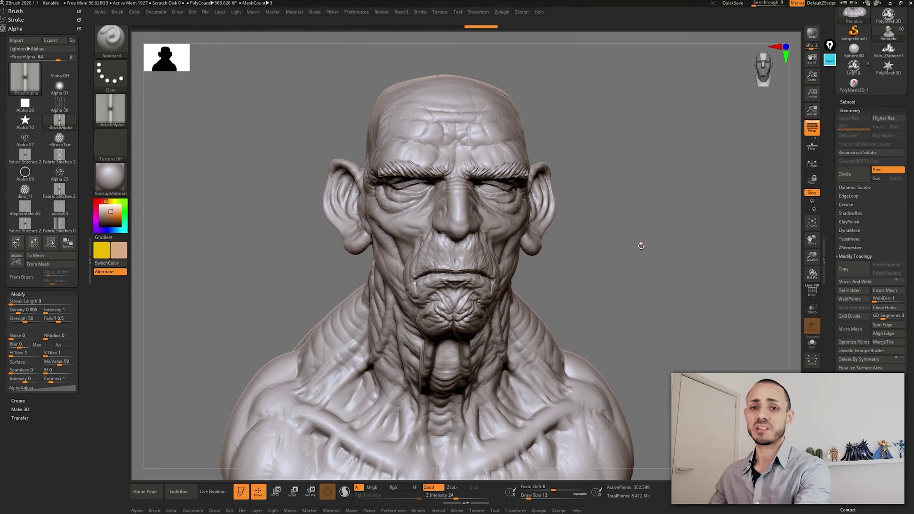
- At draw size 62, try mirrored scar strokes up the forehead, then undo them
key(space)
drag(618, 197, 625, 196)
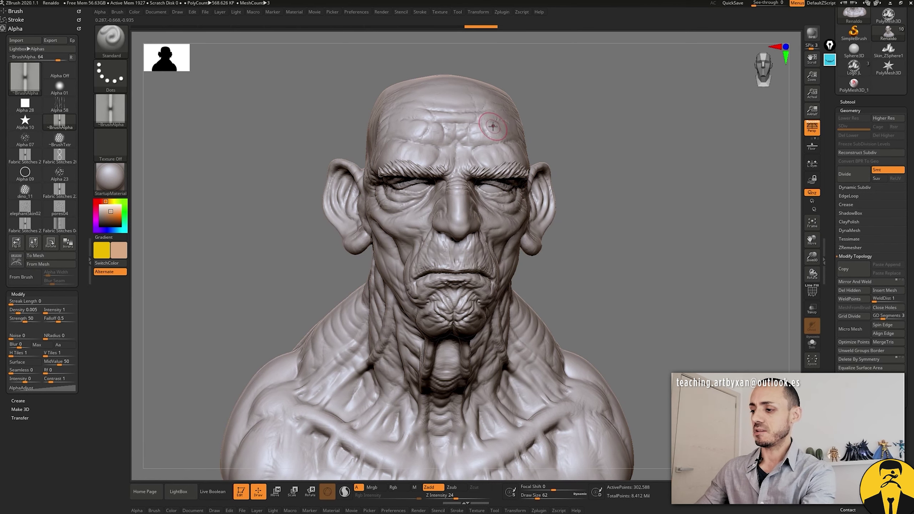
right_drag(461, 118, 481, 155)
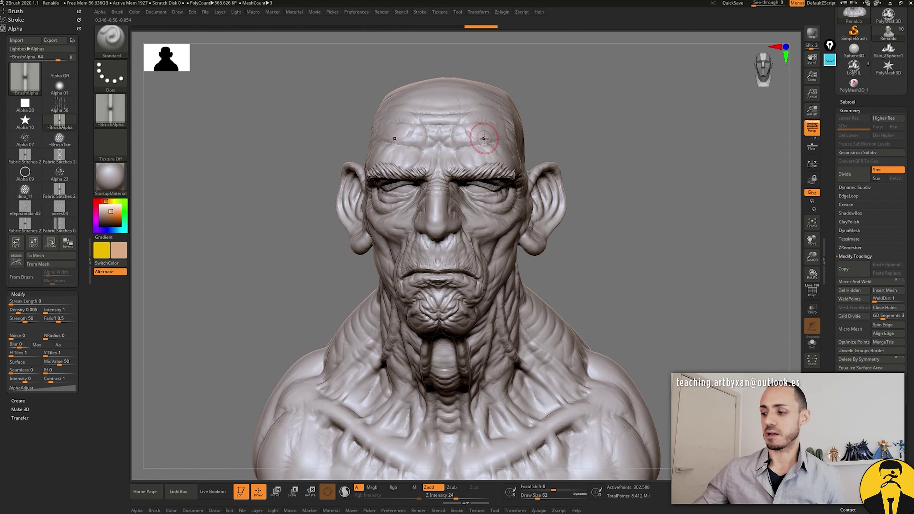
drag(481, 156, 498, 97)
mouse_move(499, 97)
right_down()
mouse_move(564, 103)
mouse_move(564, 93)
right_up()
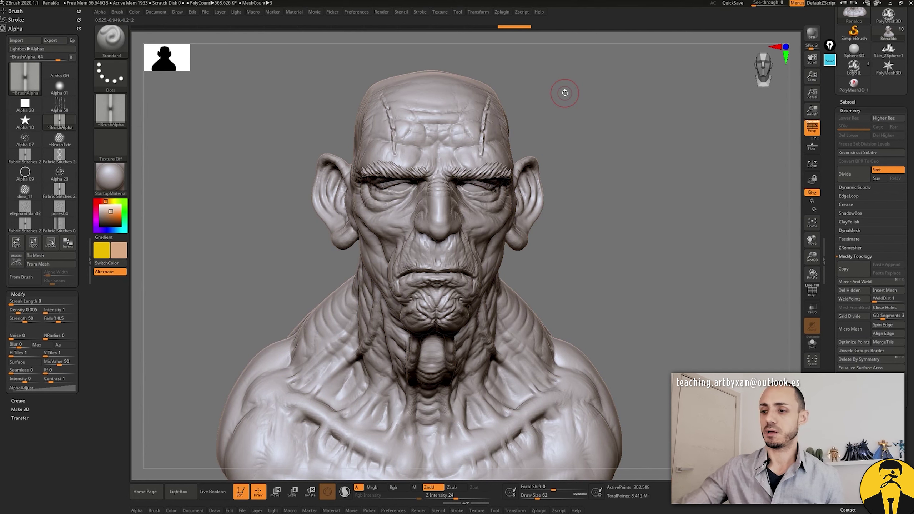
key(ctrl+z)
key(ctrl+z)
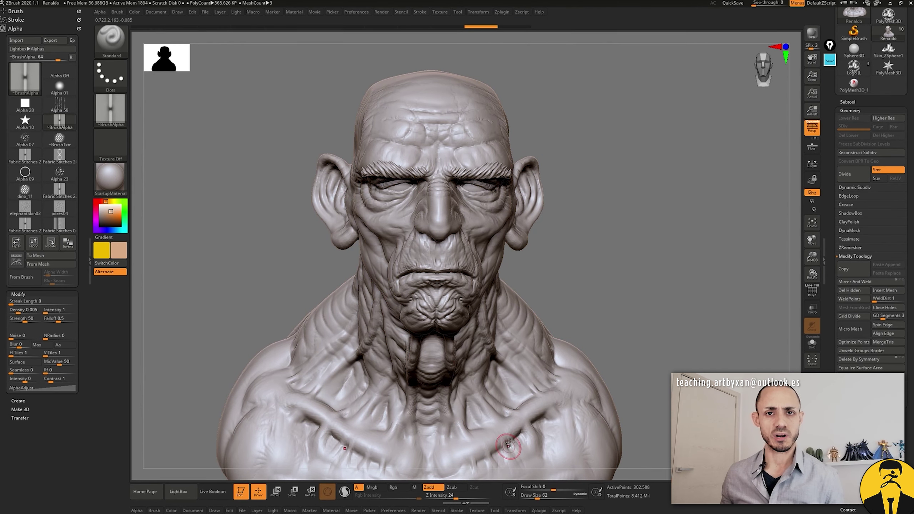
click(515, 510)
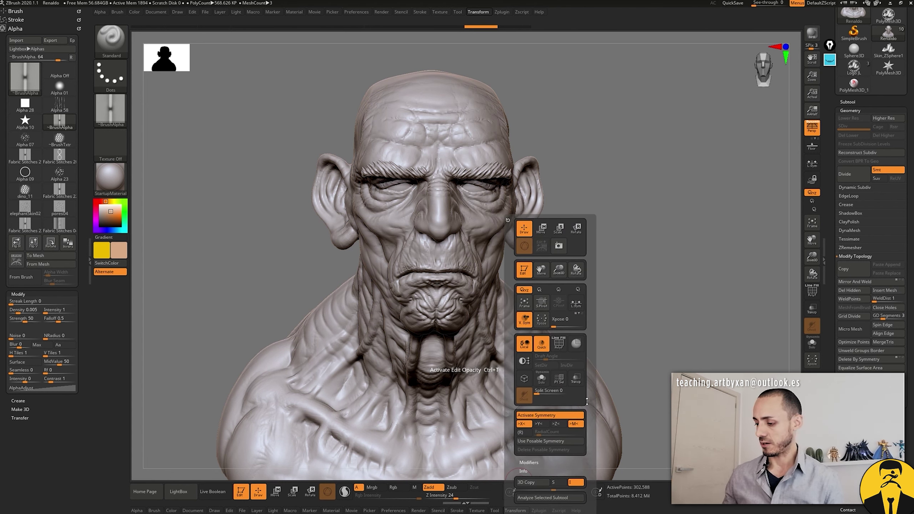
scroll(586, 400, down, 3)
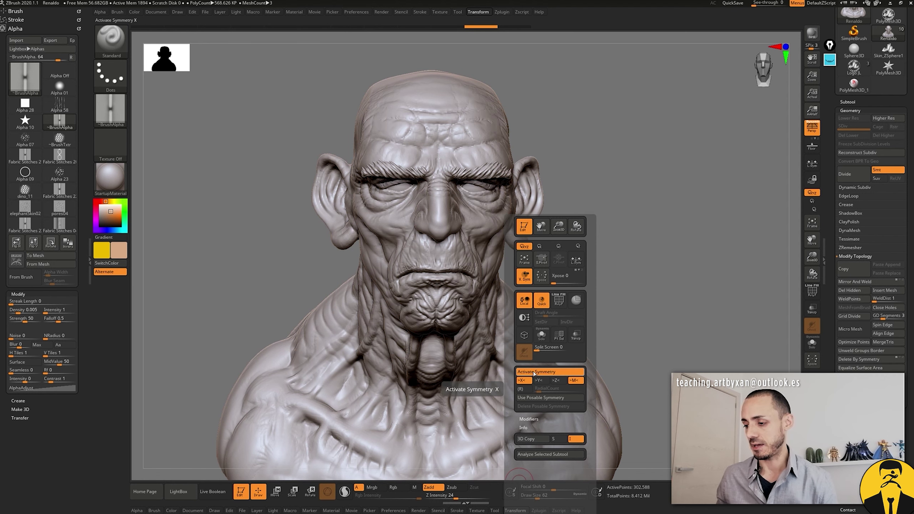
drag(630, 288, 625, 290)
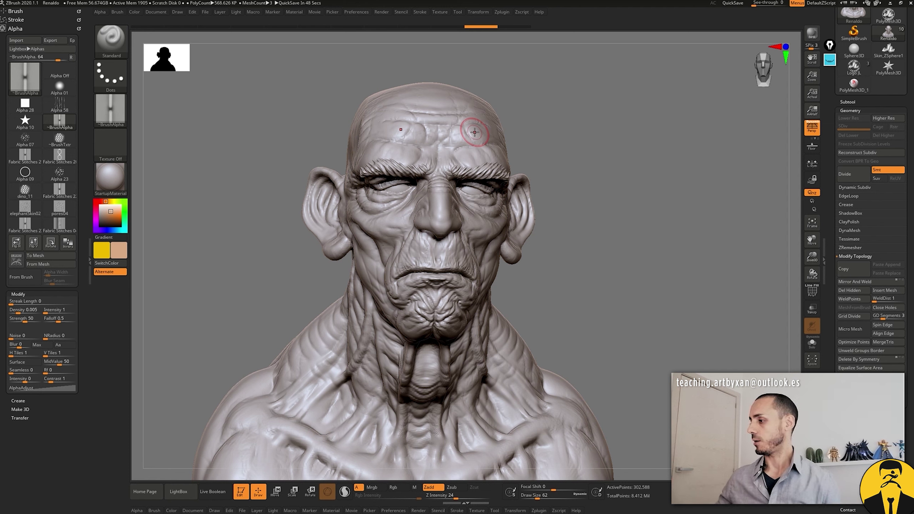
- Load a Sphere3D tool, convert it to PolyMesh3D, and zoom out to show it smaller
click(888, 68)
mouse_move(854, 50)
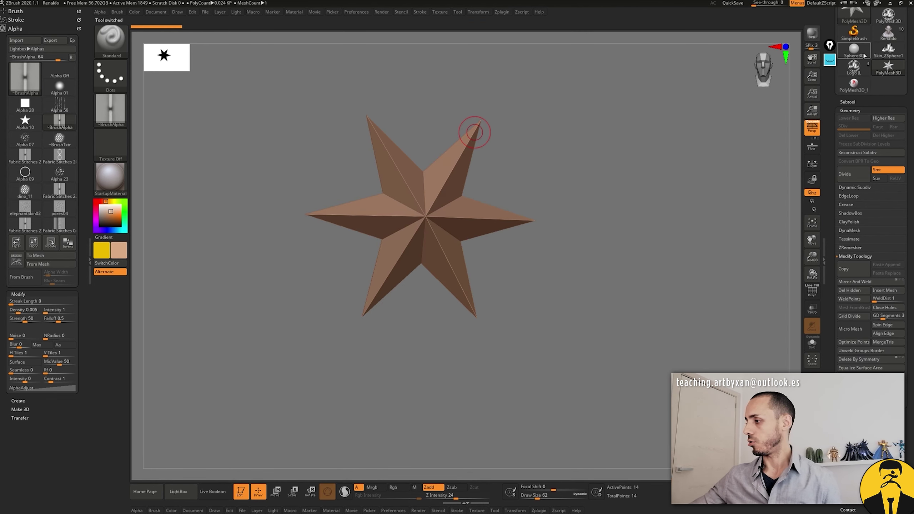
click(854, 51)
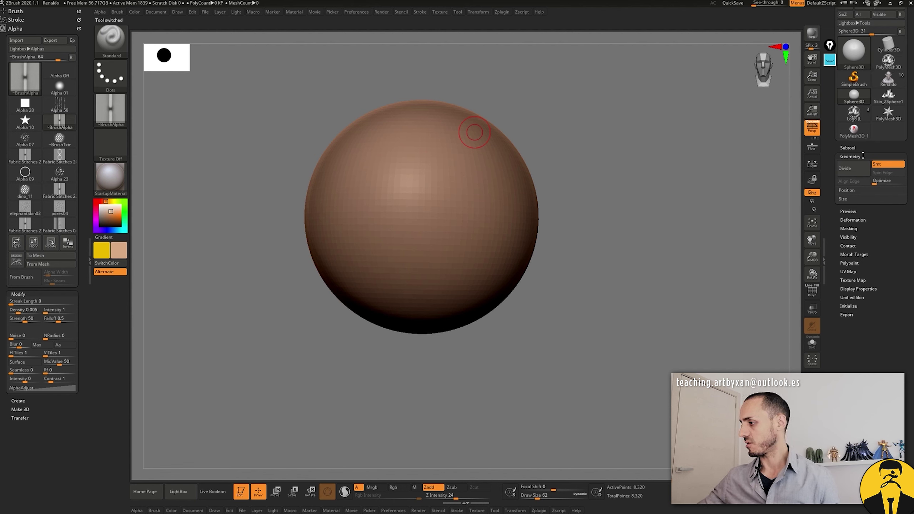
scroll(837, 142, up, 3)
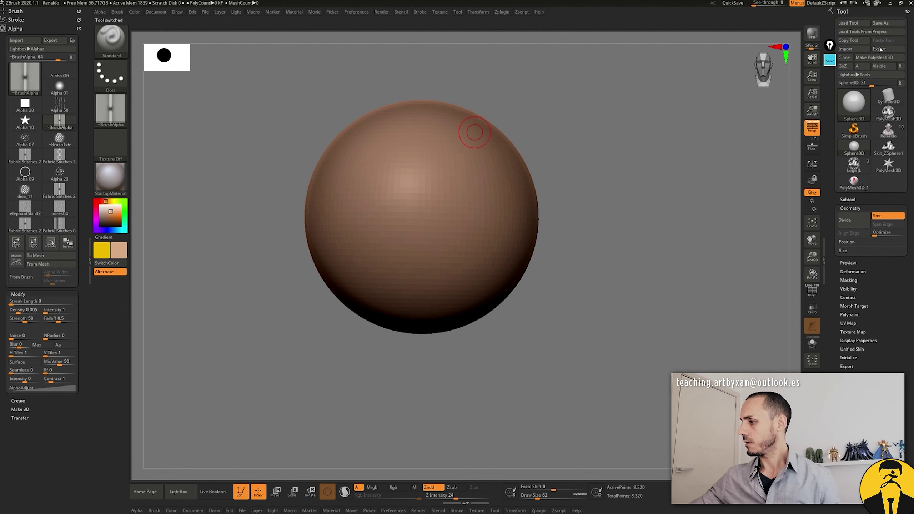
click(874, 57)
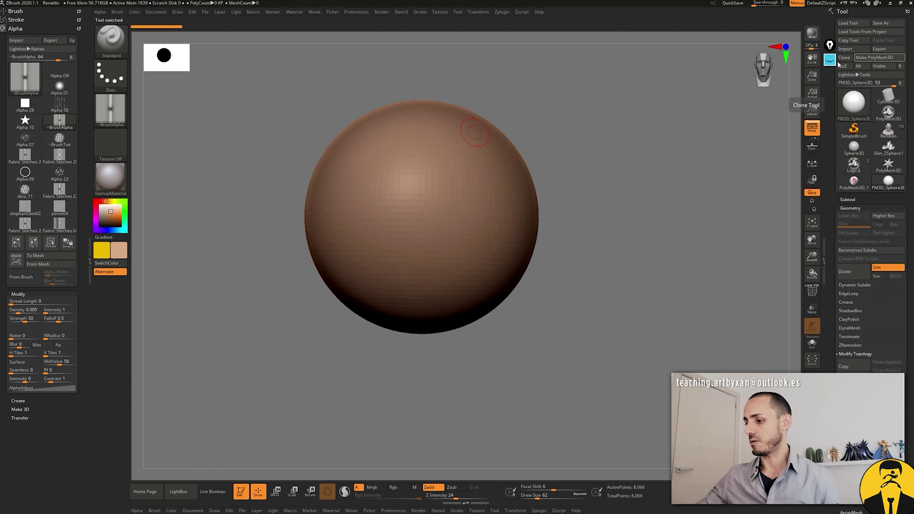
mouse_move(612, 218)
mouse_down()
mouse_move(608, 200)
mouse_move(628, 262)
mouse_up()
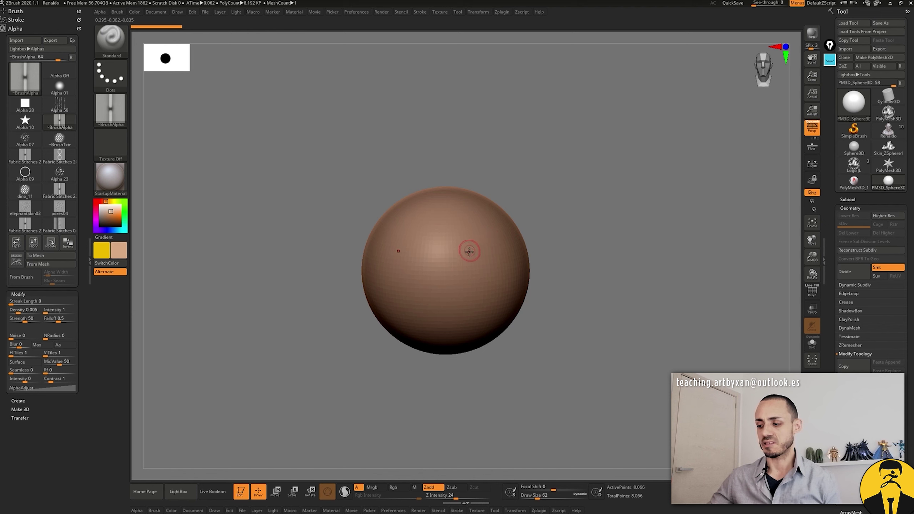
- Set the main colour to white and draw size to 158, then switch to Move mode
mouse_move(558, 212)
mouse_down()
mouse_move(546, 211)
mouse_move(561, 195)
mouse_up()
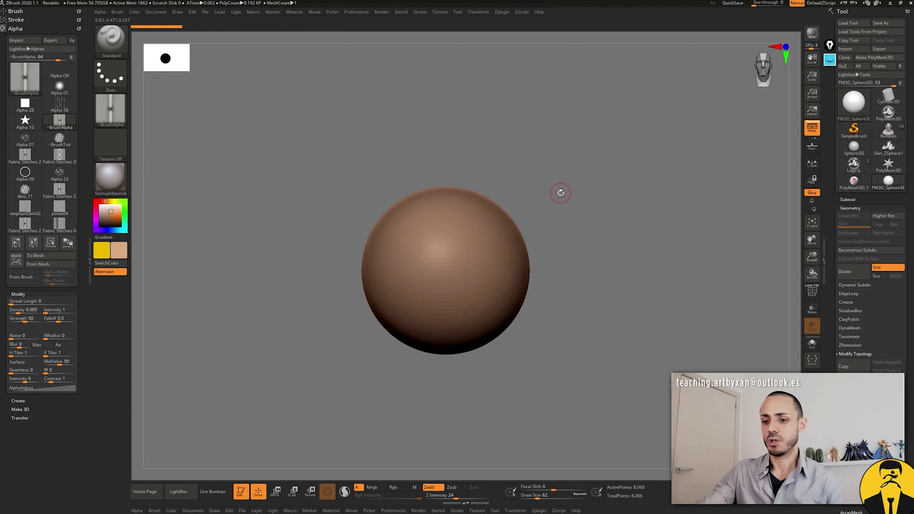
key(c)
mouse_move(557, 215)
mouse_down()
mouse_move(556, 190)
mouse_move(580, 175)
mouse_up()
key(space)
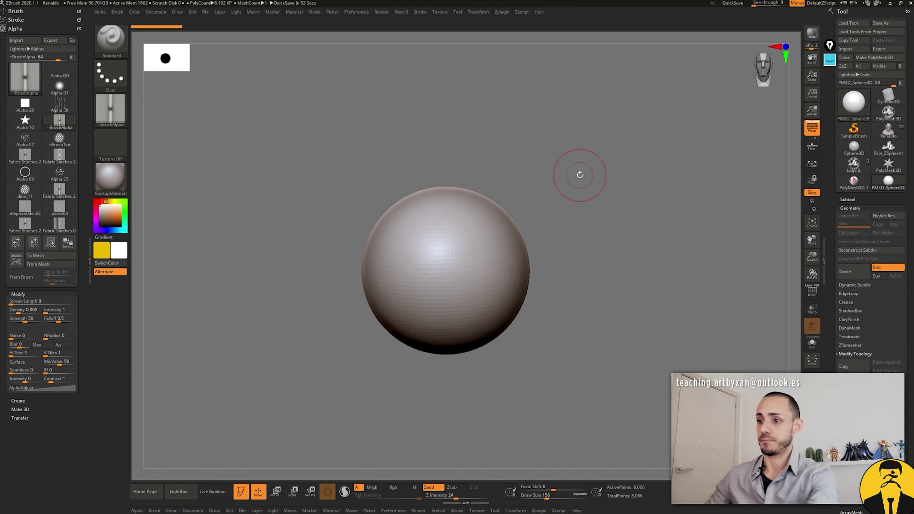
key(w)
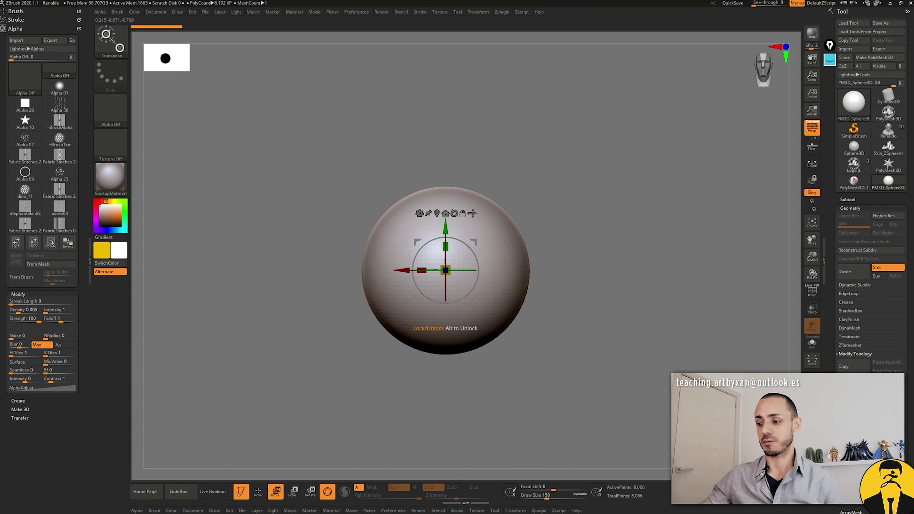
click(829, 61)
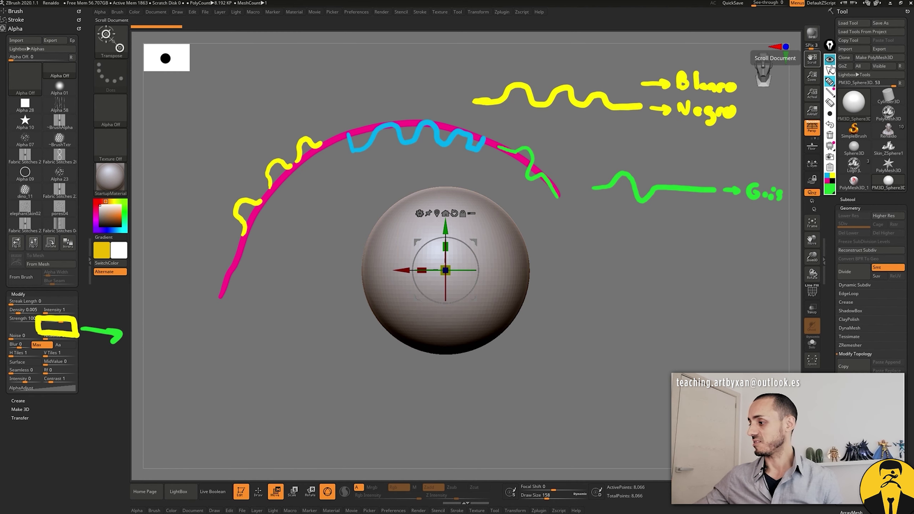
click(830, 135)
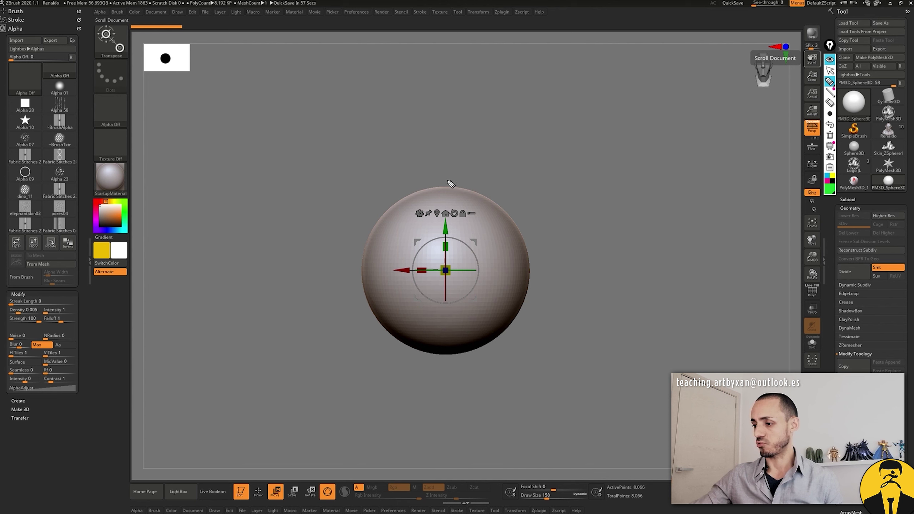
drag(447, 104, 435, 412)
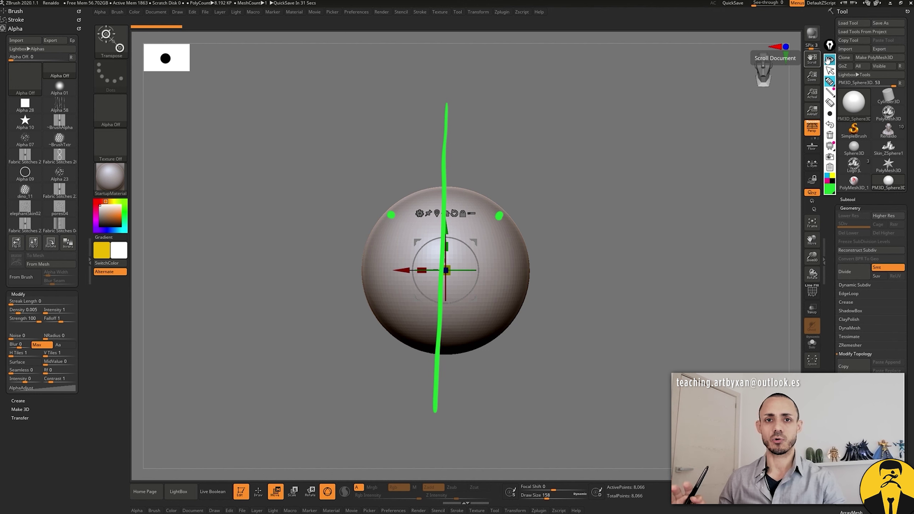
click(829, 60)
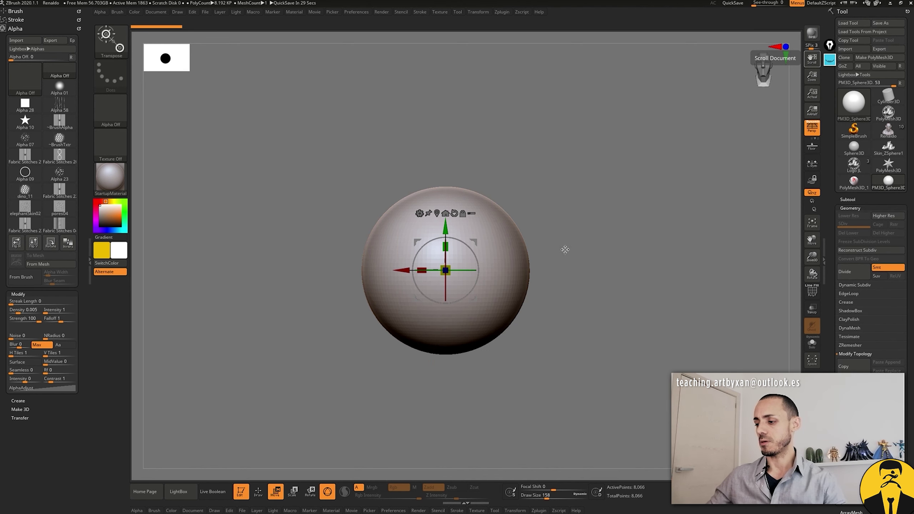
- Carve mirrored dents into the sphere with X symmetry, then reload the old-man bust
key(q)
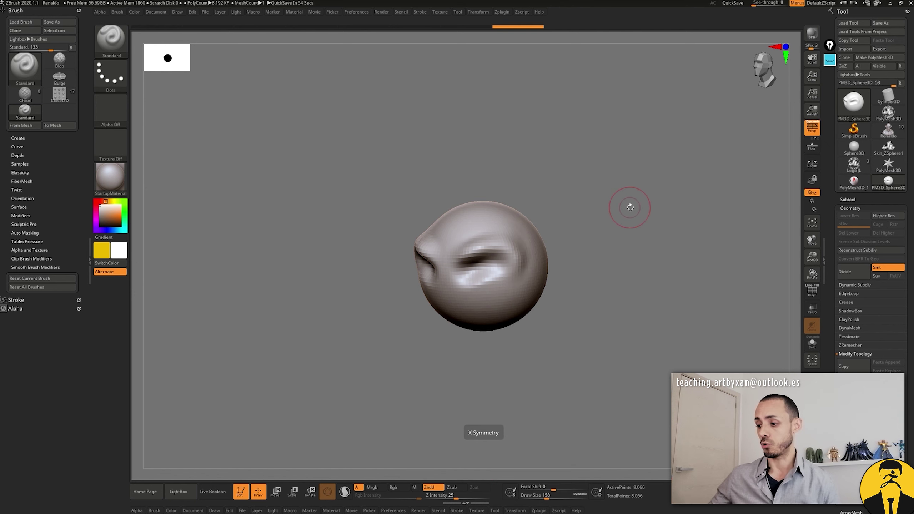
drag(627, 216, 615, 218)
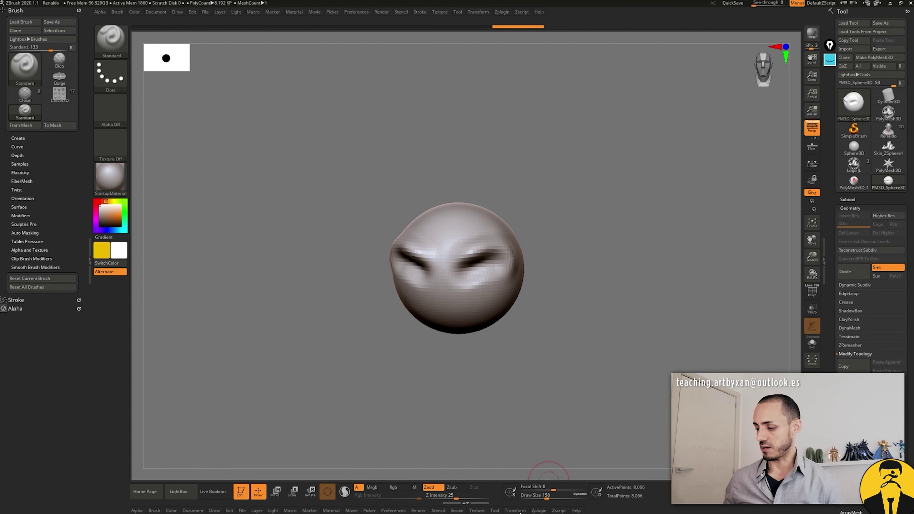
key(t)
mouse_move(588, 197)
mouse_down()
mouse_move(574, 162)
mouse_move(544, 155)
mouse_up()
click(888, 132)
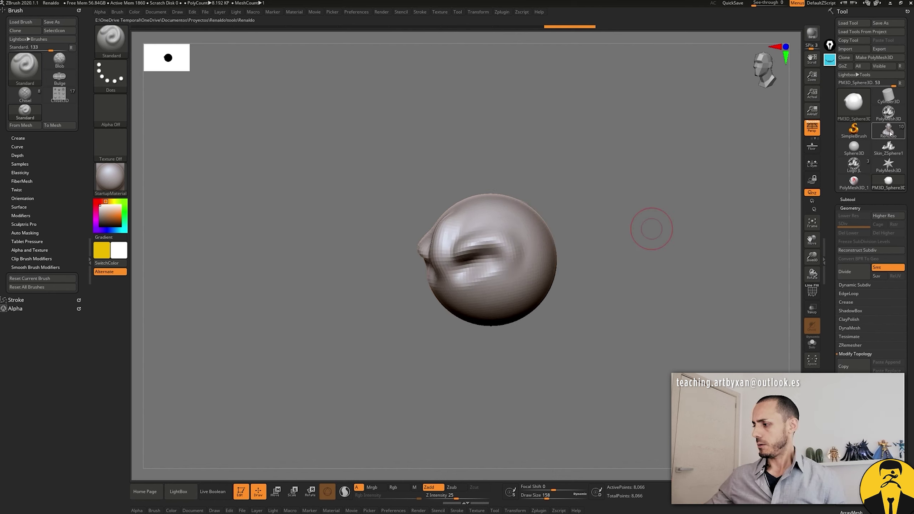
shift+drag(622, 255, 645, 241)
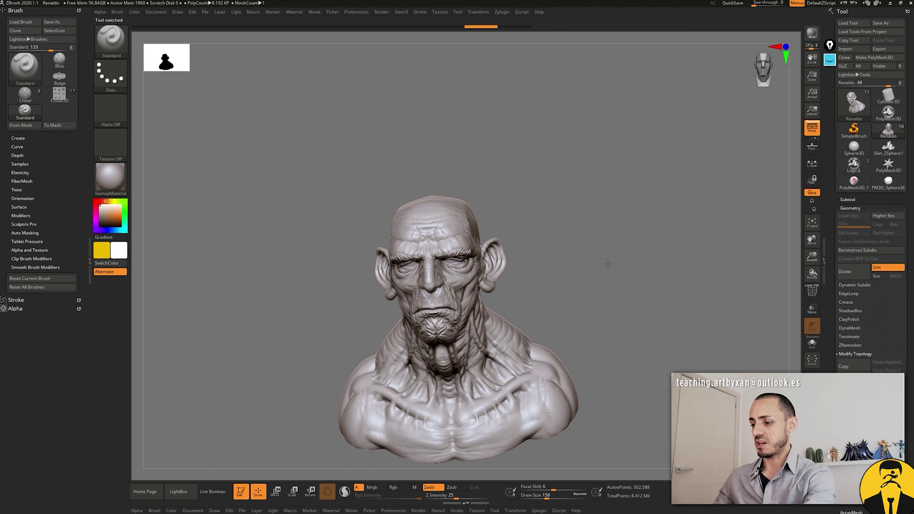
- Zoom onto the face at draw size 39, try a forehead ridge stroke, then undo it
drag(618, 280, 569, 232)
key(space)
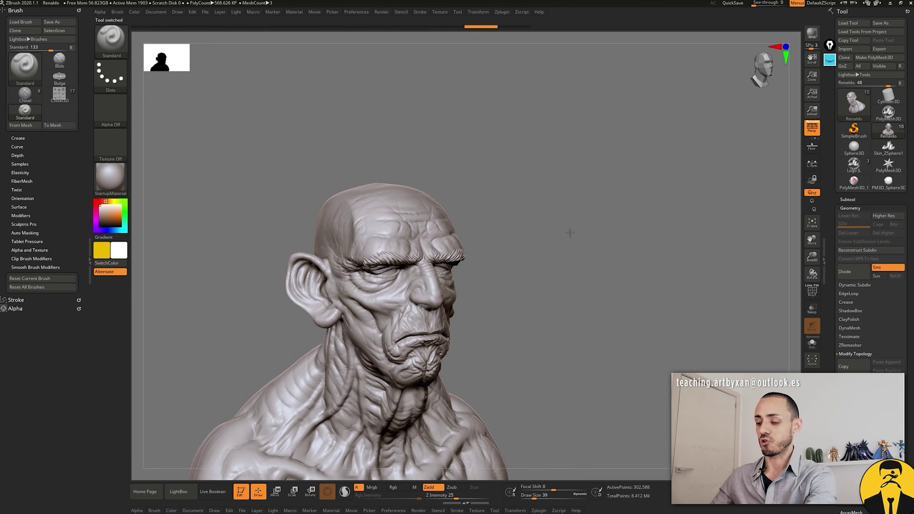
alt+drag(569, 231, 561, 273)
drag(281, 195, 295, 225)
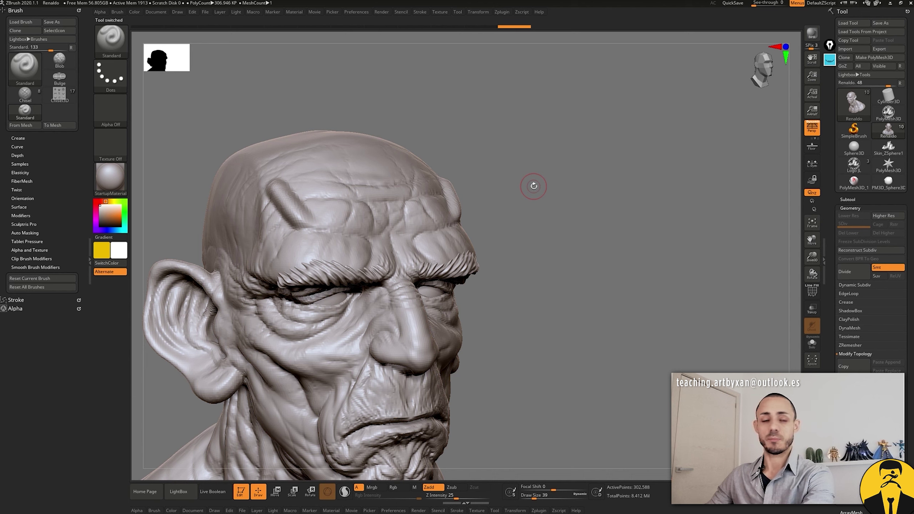
key(ctrl+z)
- Carve a vertical groove up the temple into the forehead and turn the head to check it
mouse_move(589, 173)
mouse_down()
mouse_move(573, 174)
mouse_move(584, 155)
mouse_up()
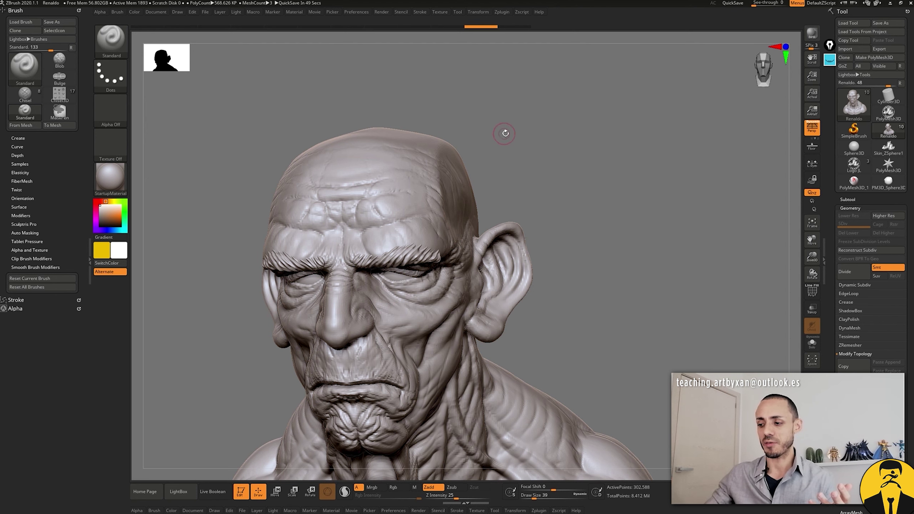
drag(505, 133, 482, 135)
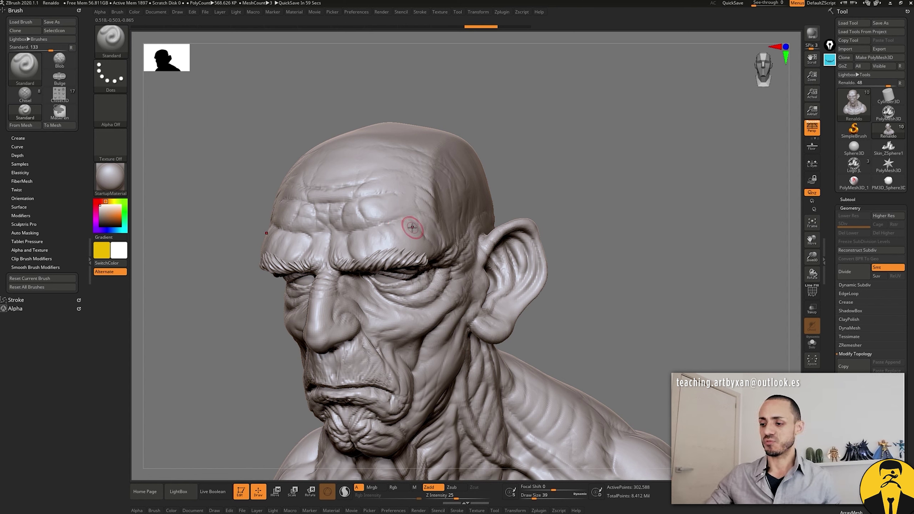
drag(413, 227, 421, 151)
drag(410, 234, 421, 149)
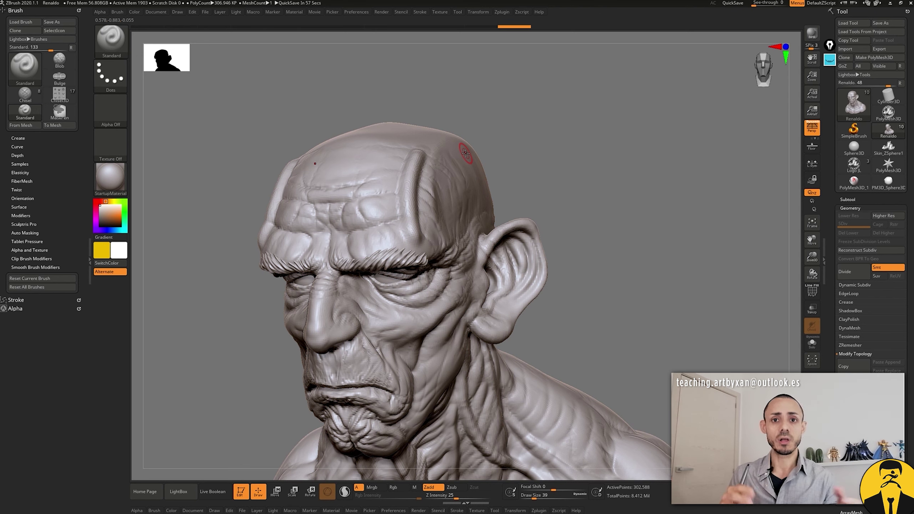
drag(521, 159, 597, 163)
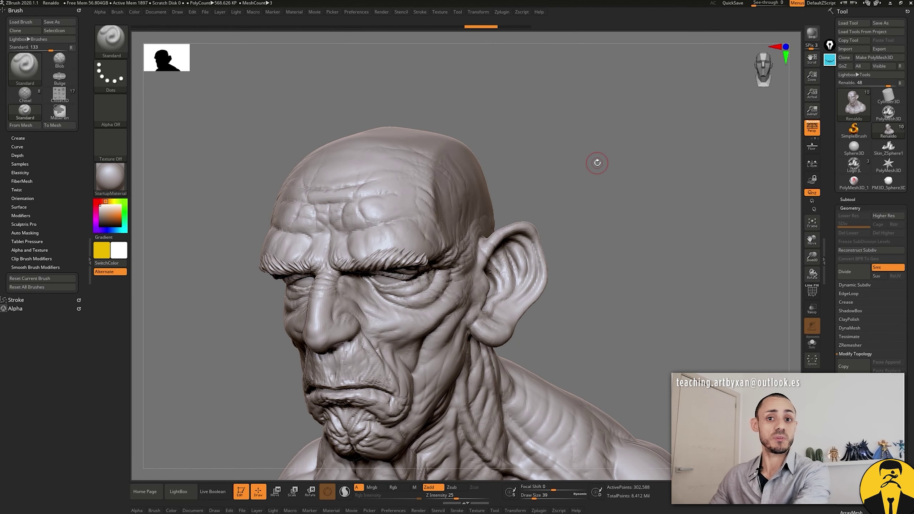
key(space)
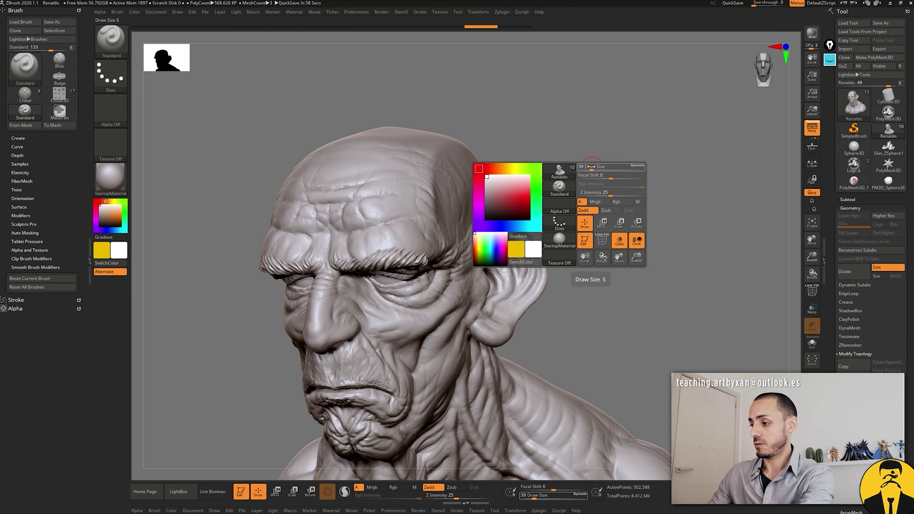
- Rework the temple ridge at draw size 62, then deepen it at draw size 27
drag(590, 175, 568, 171)
drag(426, 212, 434, 162)
drag(430, 230, 435, 162)
key(space)
mouse_move(576, 141)
mouse_down()
mouse_move(557, 140)
mouse_move(461, 191)
mouse_up()
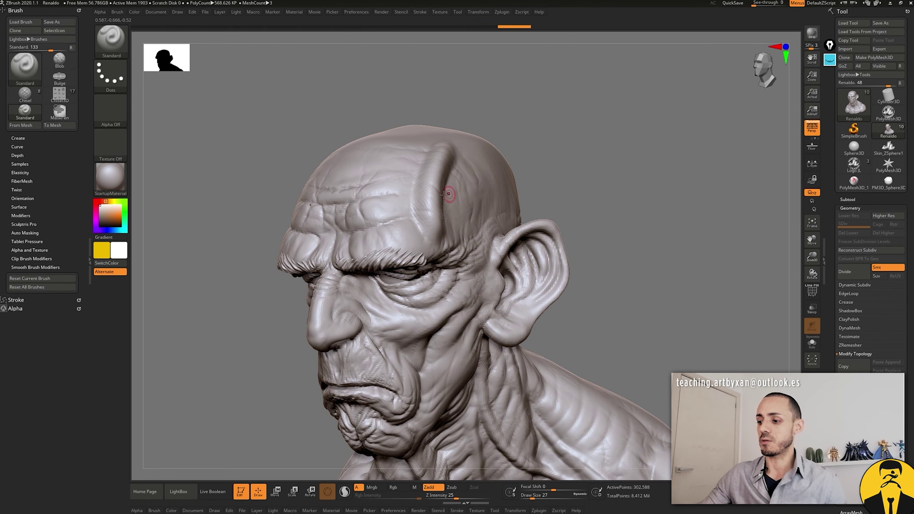
drag(429, 221, 436, 155)
drag(436, 245, 437, 153)
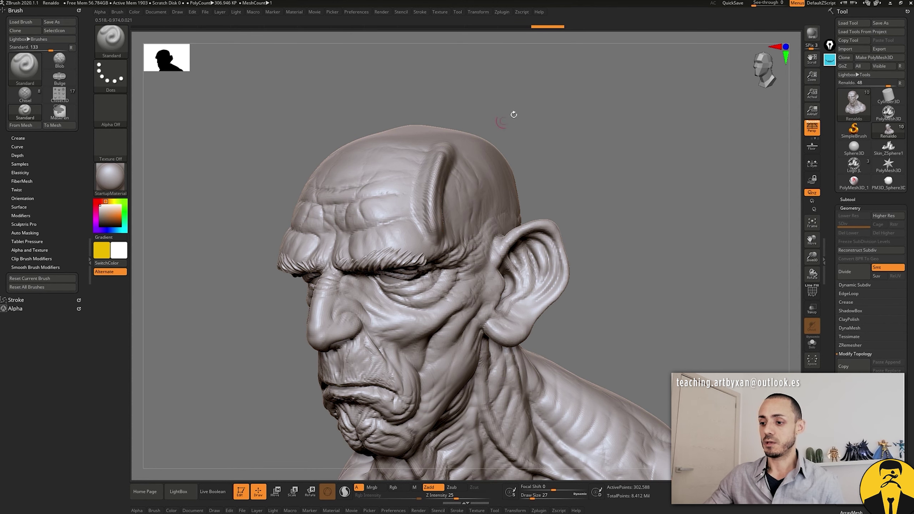
- Orbit the head through front, three-quarter and profile views to inspect the ridge
drag(497, 124, 528, 110)
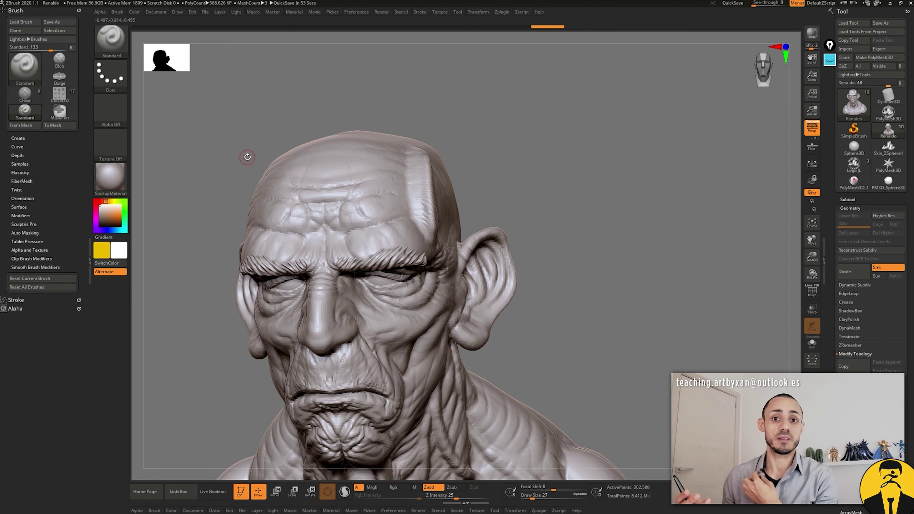
drag(247, 157, 484, 312)
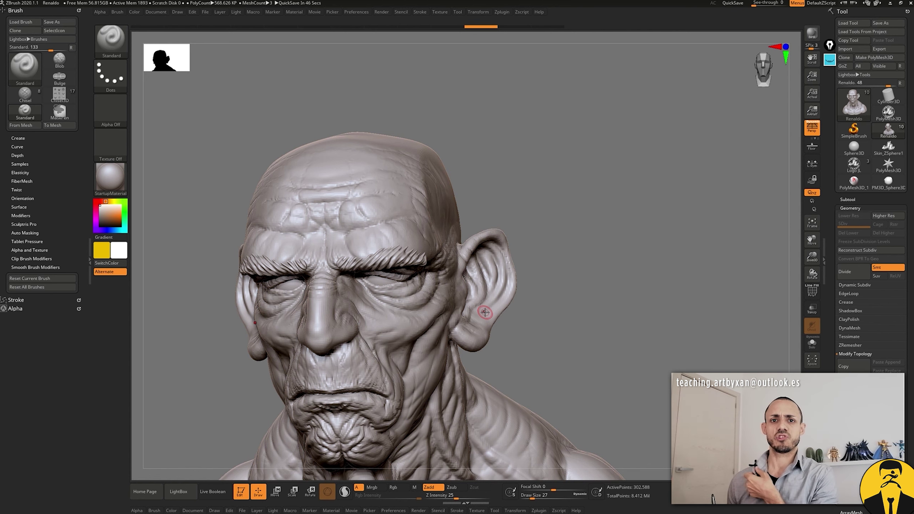
mouse_move(485, 312)
shift+mouse_down()
mouse_move(647, 185)
mouse_move(540, 191)
shift+mouse_up()
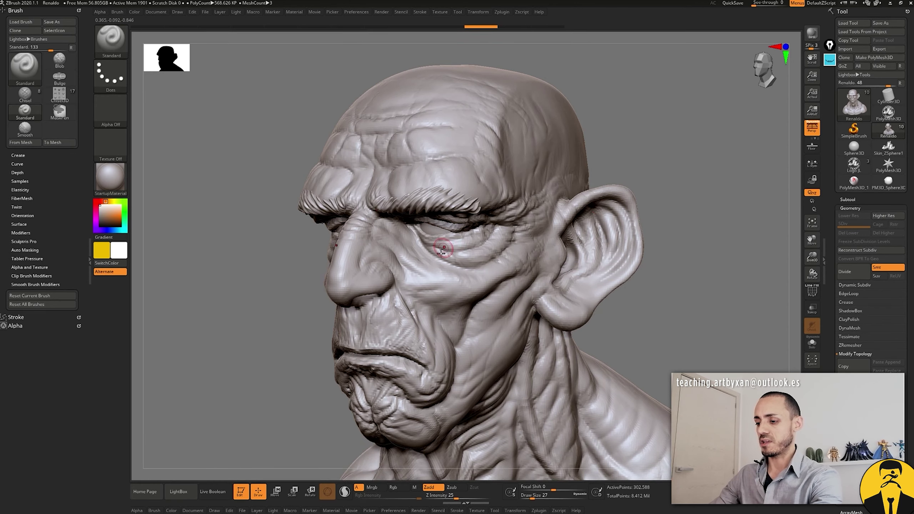
alt+drag(468, 202, 446, 273)
right_drag(447, 273, 439, 263)
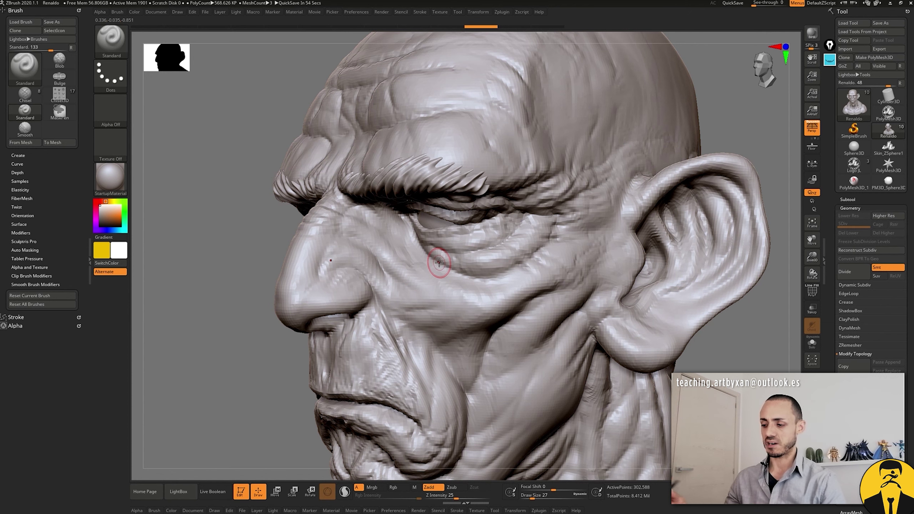
drag(719, 127, 720, 124)
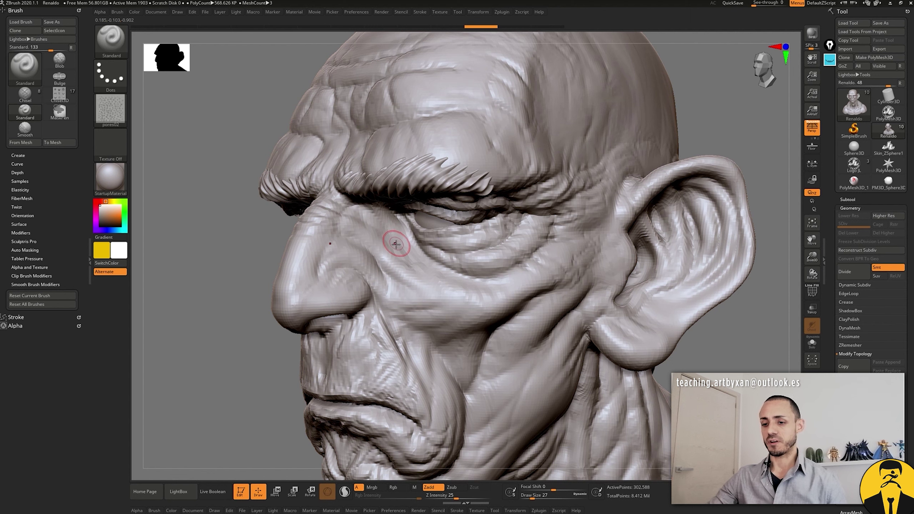
click(111, 75)
- Switch the stroke to DragRect and raise the pore alpha's MidValue to 50
click(199, 84)
click(15, 325)
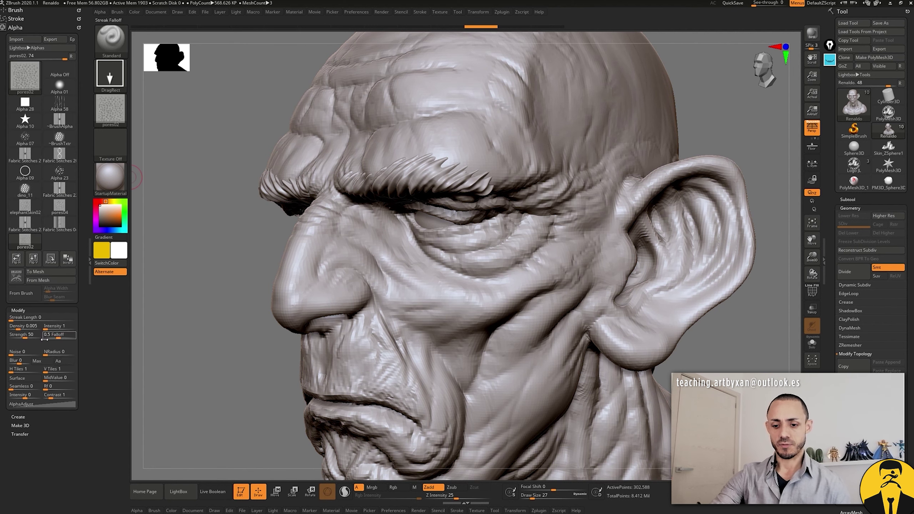
drag(51, 379, 59, 380)
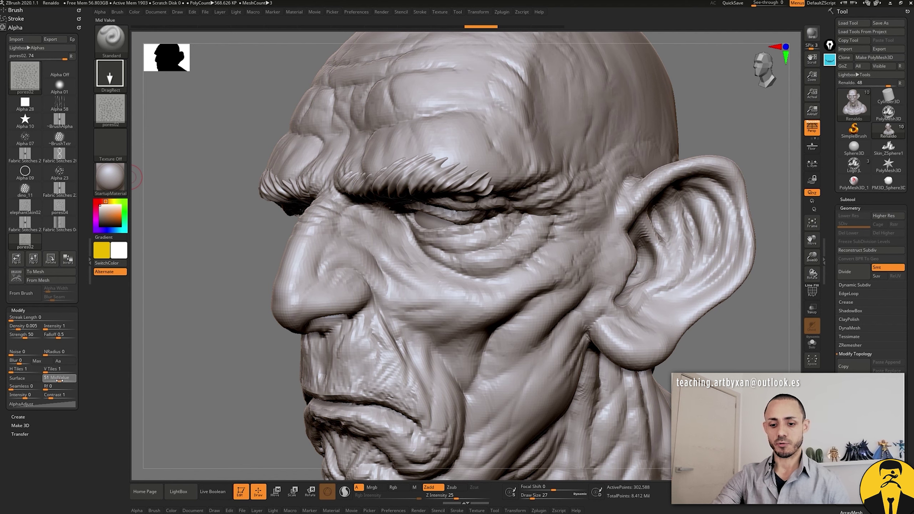
drag(215, 277, 217, 279)
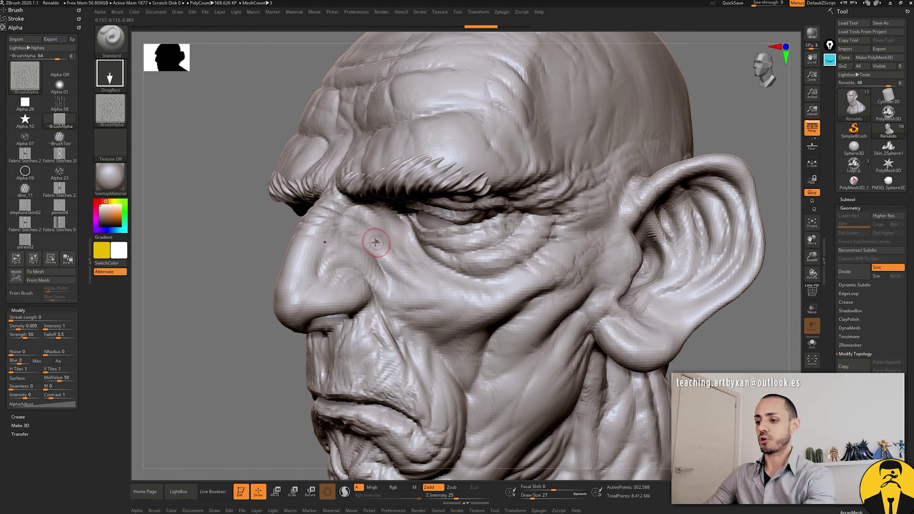
scroll(398, 251, up, 5)
- Zoom into the eye and toggle PolyFrame to show the wireframe and polygroup colours
scroll(399, 256, up, 3)
scroll(400, 257, down, 2)
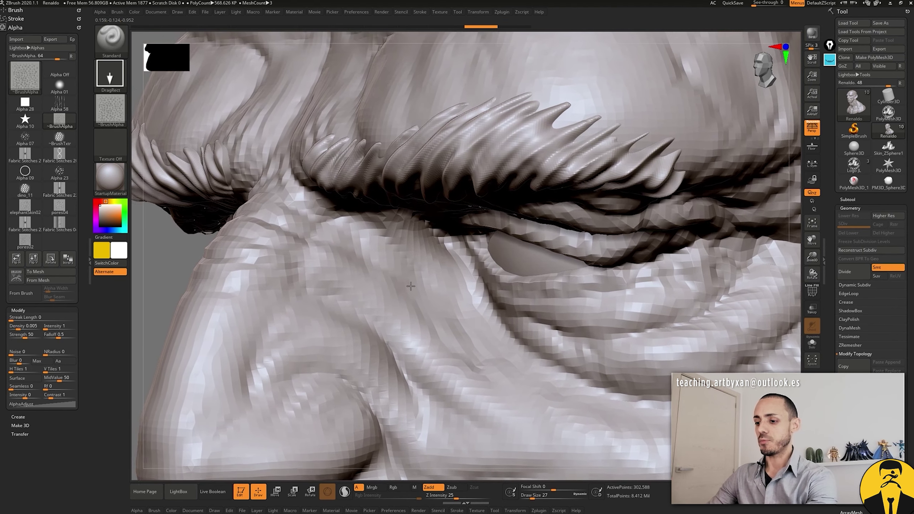
key(shift+f)
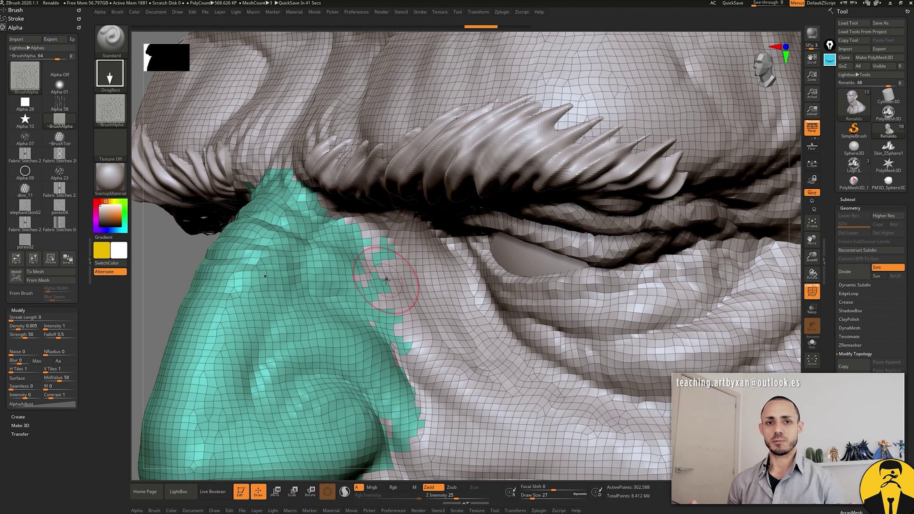
- Clear the green annotations and draw a magenta ring of quad cells around the eye
click(829, 60)
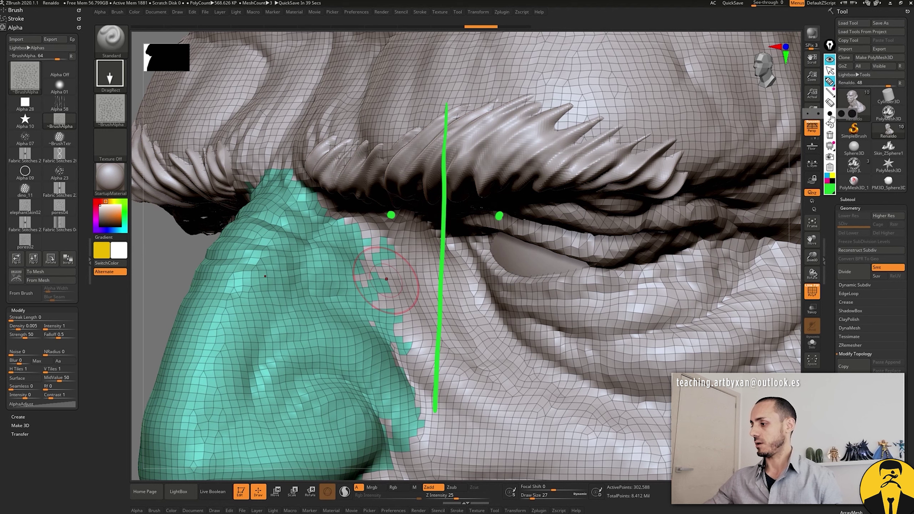
click(830, 136)
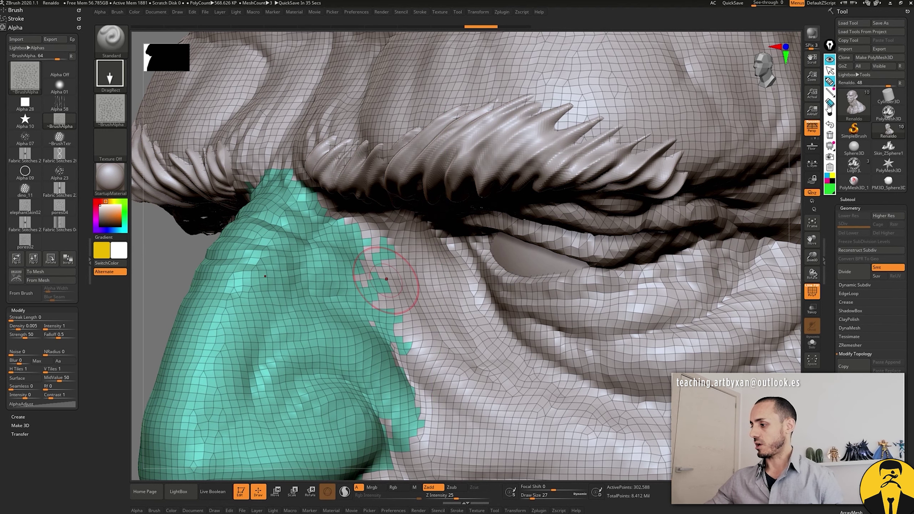
click(830, 180)
mouse_move(417, 159)
mouse_down()
mouse_move(419, 232)
mouse_move(496, 164)
mouse_move(428, 160)
mouse_up()
mouse_move(499, 161)
mouse_down()
mouse_move(556, 187)
mouse_move(506, 241)
mouse_move(547, 298)
mouse_move(588, 223)
mouse_move(561, 193)
mouse_move(575, 105)
mouse_move(501, 155)
mouse_up()
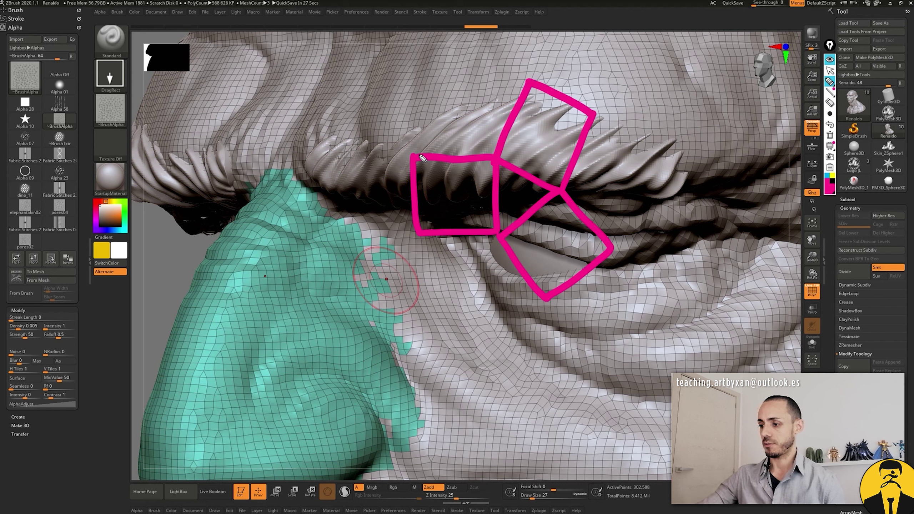
mouse_move(415, 160)
mouse_down()
mouse_move(461, 87)
mouse_move(542, 90)
mouse_up()
mouse_move(600, 124)
mouse_down()
mouse_move(632, 208)
mouse_move(559, 292)
mouse_move(505, 308)
mouse_move(436, 269)
mouse_move(419, 232)
mouse_up()
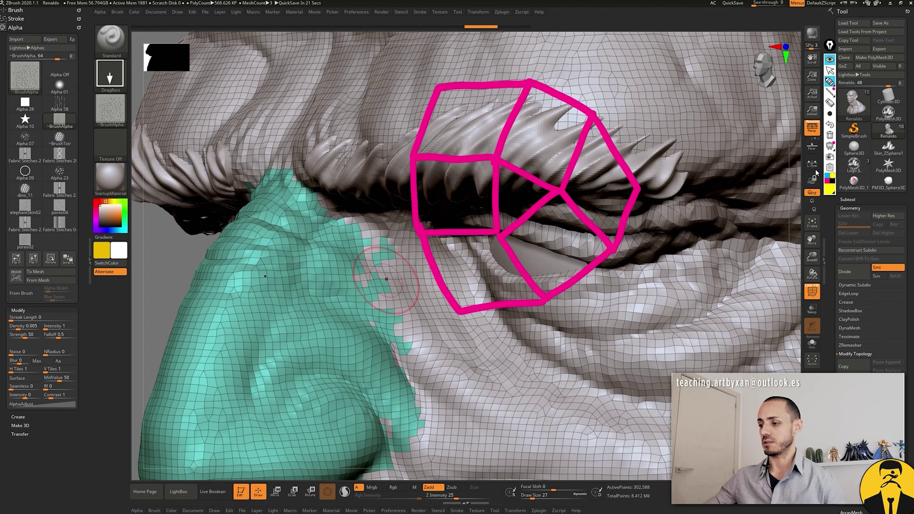
- Draw yellow split lines across the left magenta cell
drag(455, 228, 452, 165)
drag(414, 195, 491, 194)
drag(450, 158, 469, 94)
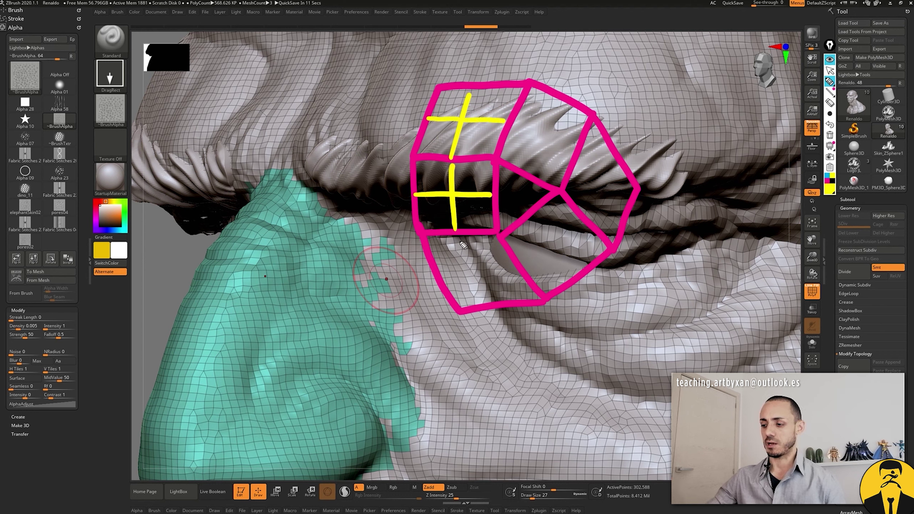
- Split the lower-left, upper-right, lower-right and middle cells with yellow lines
drag(476, 270, 496, 298)
drag(440, 274, 525, 272)
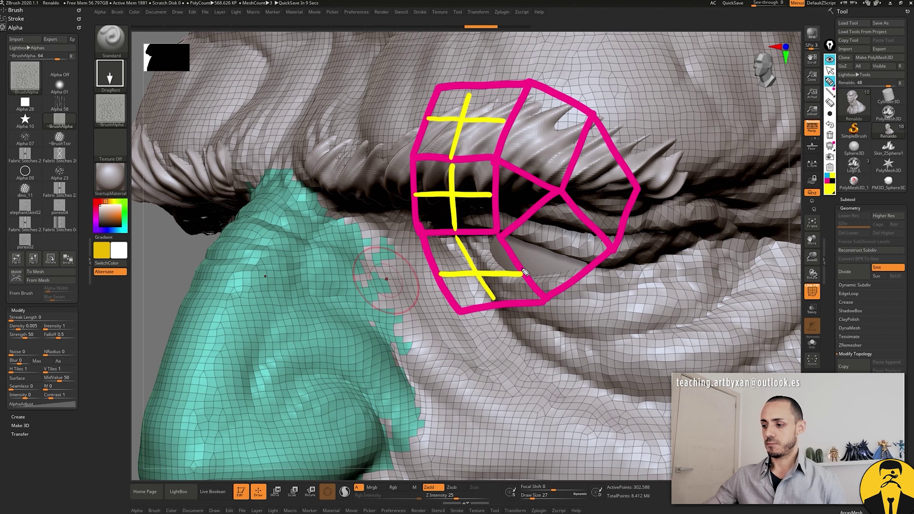
drag(527, 175, 565, 97)
mouse_move(511, 125)
mouse_down()
mouse_move(556, 141)
mouse_move(626, 216)
mouse_move(616, 153)
mouse_up()
drag(521, 275, 591, 226)
drag(530, 215, 583, 281)
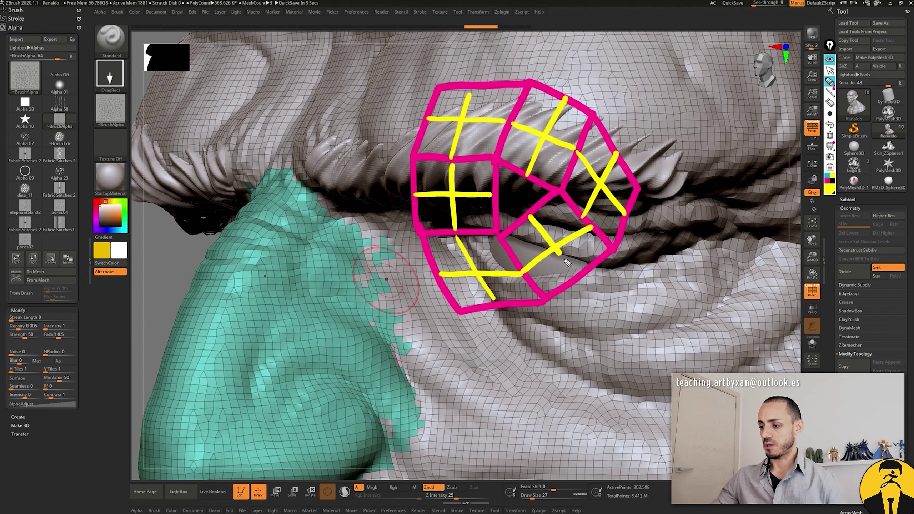
mouse_move(500, 194)
mouse_down()
mouse_move(516, 196)
mouse_move(529, 215)
mouse_up()
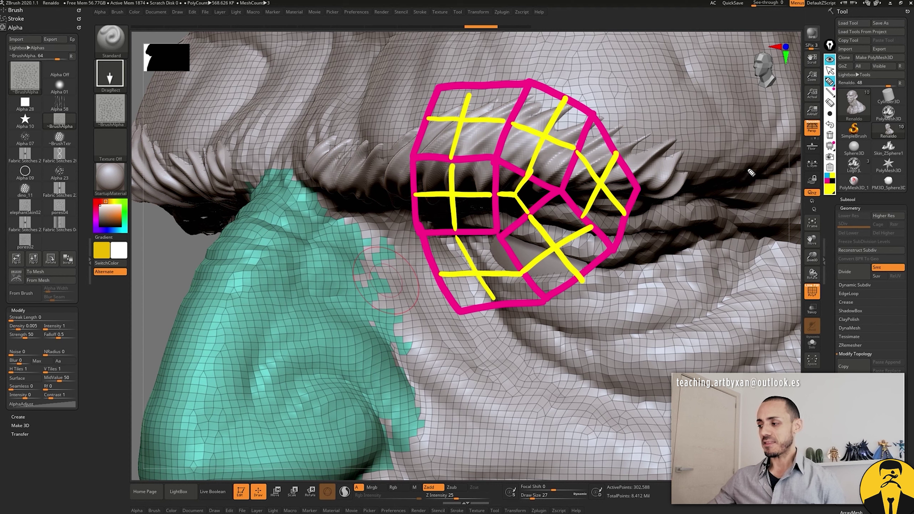
- Trace cyan flow lines along the ring's left edge up toward its top corner
click(827, 176)
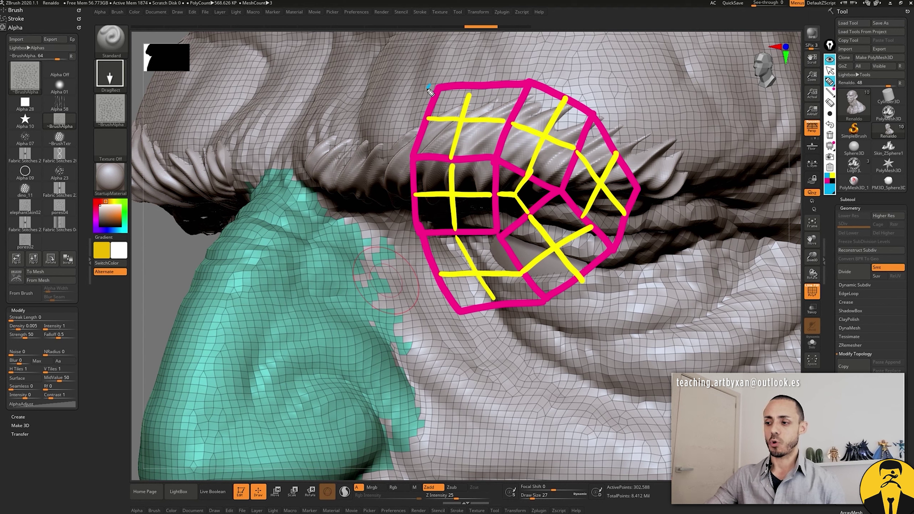
mouse_move(413, 132)
mouse_down()
mouse_move(407, 204)
mouse_move(426, 274)
mouse_move(456, 323)
mouse_up()
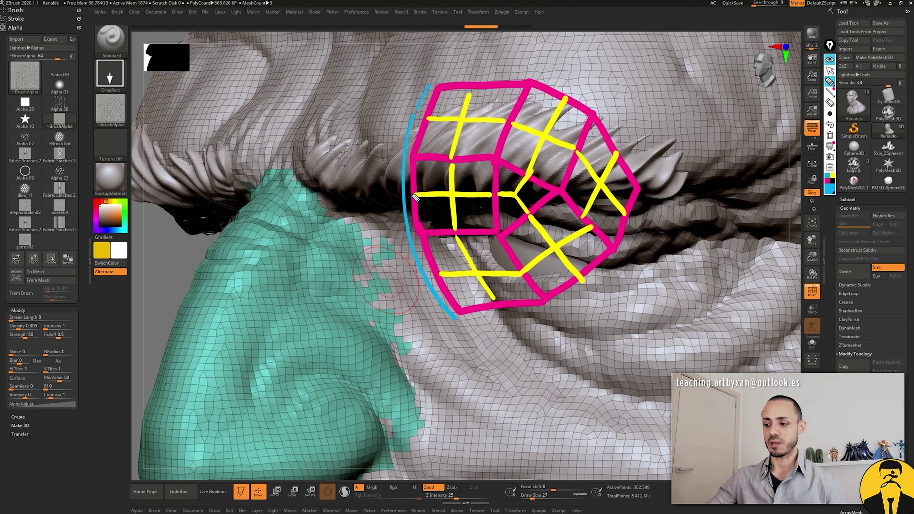
mouse_move(414, 197)
mouse_down()
mouse_move(428, 126)
mouse_move(452, 86)
mouse_up()
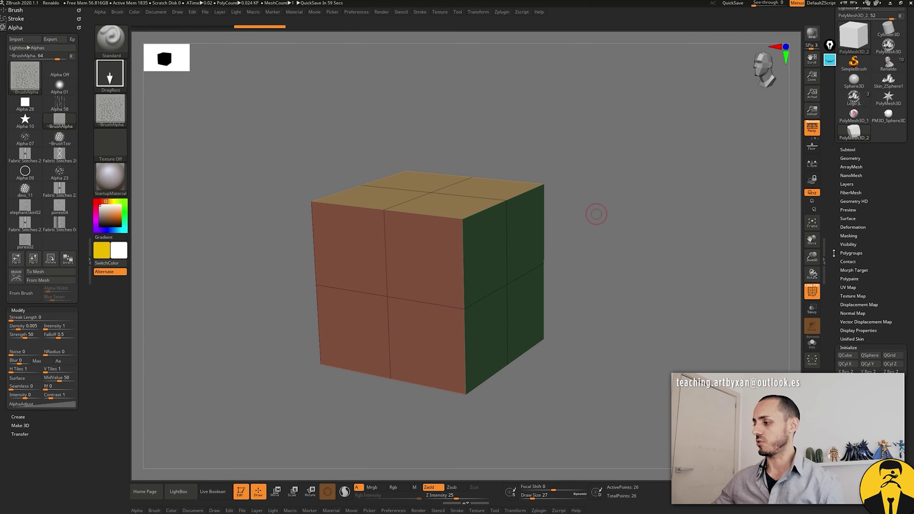
- Divide the coloured cube once to SDiv 2, then turn it to face the front
scroll(833, 212, down, 2)
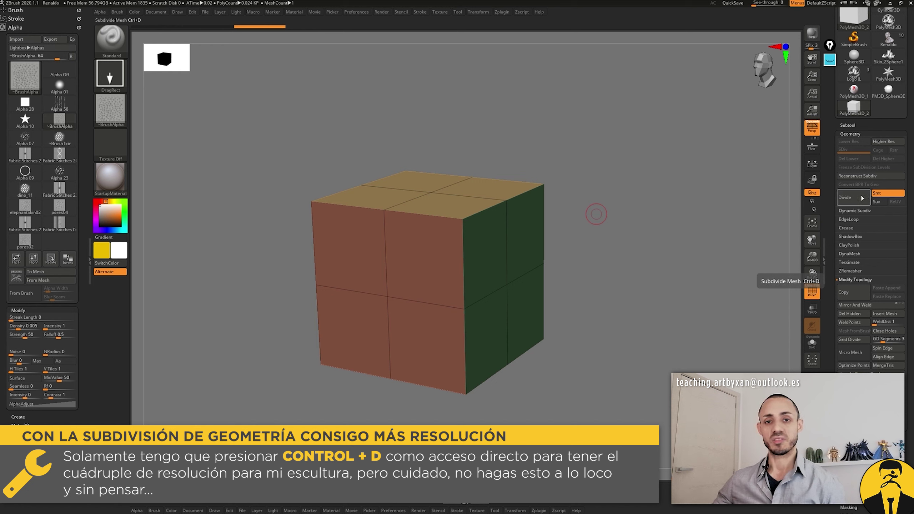
click(854, 200)
mouse_move(705, 204)
mouse_down()
mouse_move(620, 189)
mouse_move(486, 214)
mouse_up()
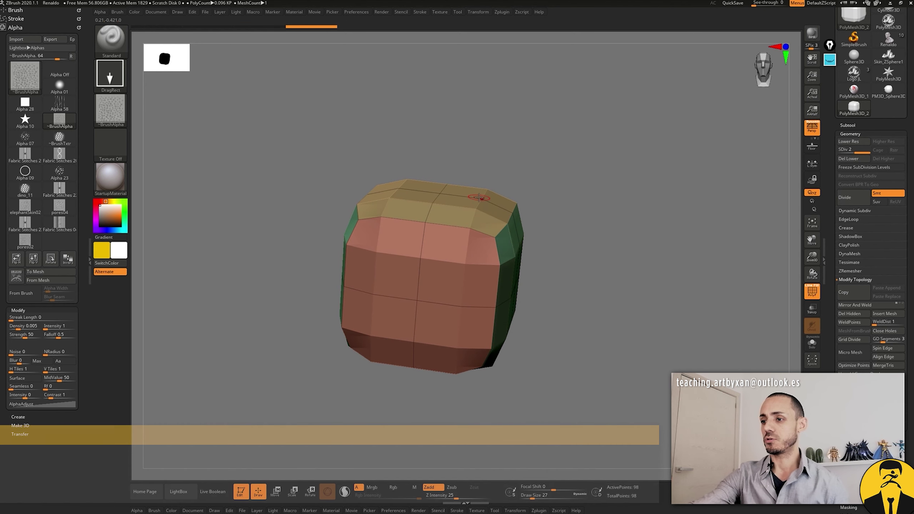
key(shift+f)
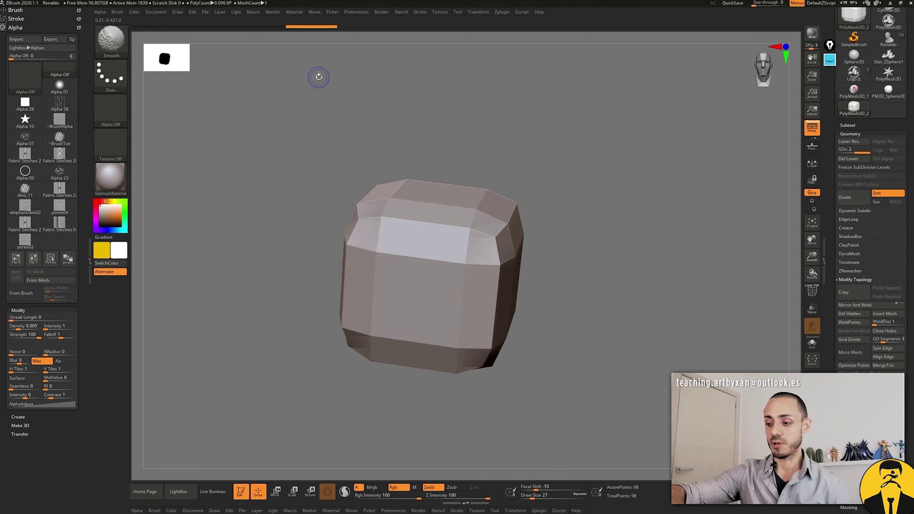
key(shift+f)
mouse_move(601, 153)
mouse_down()
mouse_move(594, 149)
mouse_move(598, 163)
mouse_move(585, 157)
mouse_move(585, 167)
mouse_move(599, 170)
mouse_up()
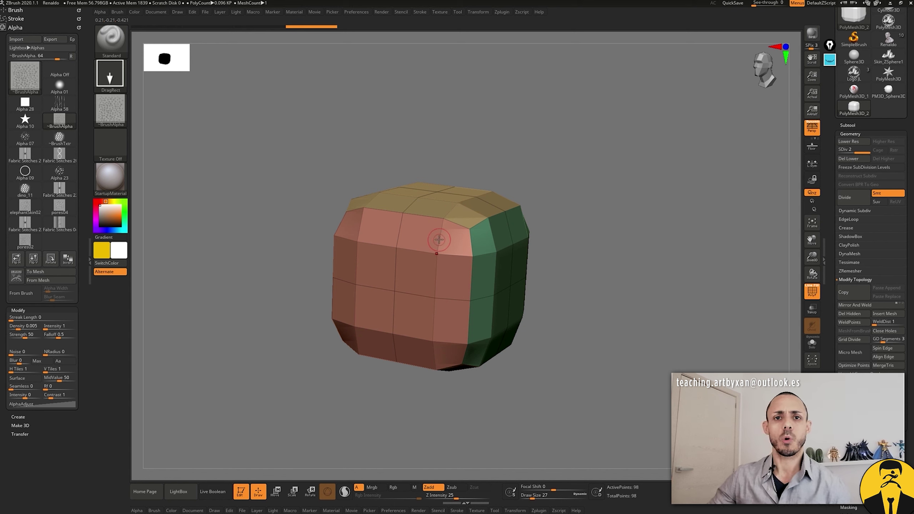
mouse_move(524, 186)
mouse_down()
mouse_move(545, 176)
mouse_move(536, 157)
mouse_up()
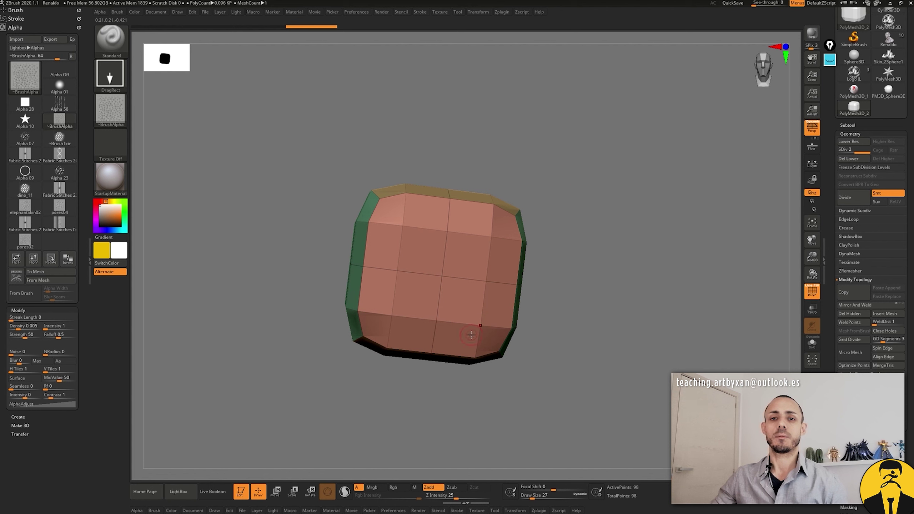
drag(578, 171, 569, 175)
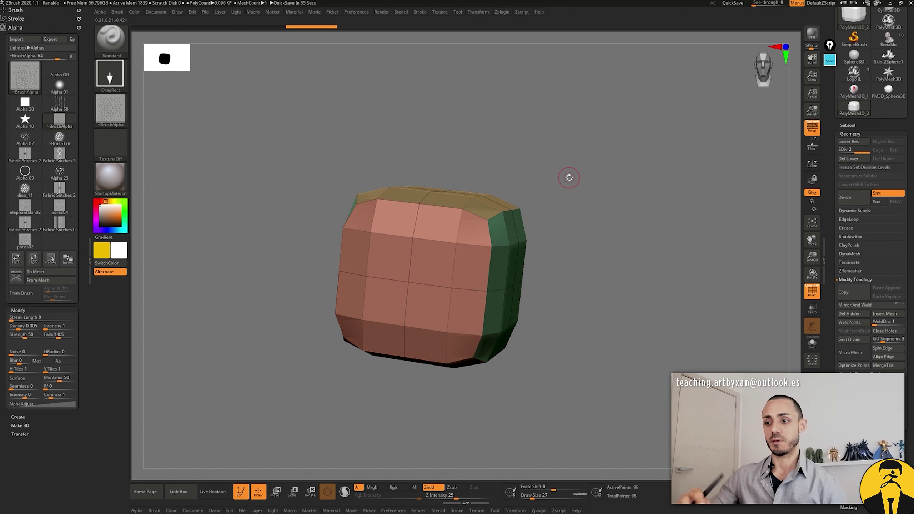
- Divide the cube repeatedly up to SDiv 7, reaching 98,306 points
click(852, 197)
drag(656, 217, 644, 235)
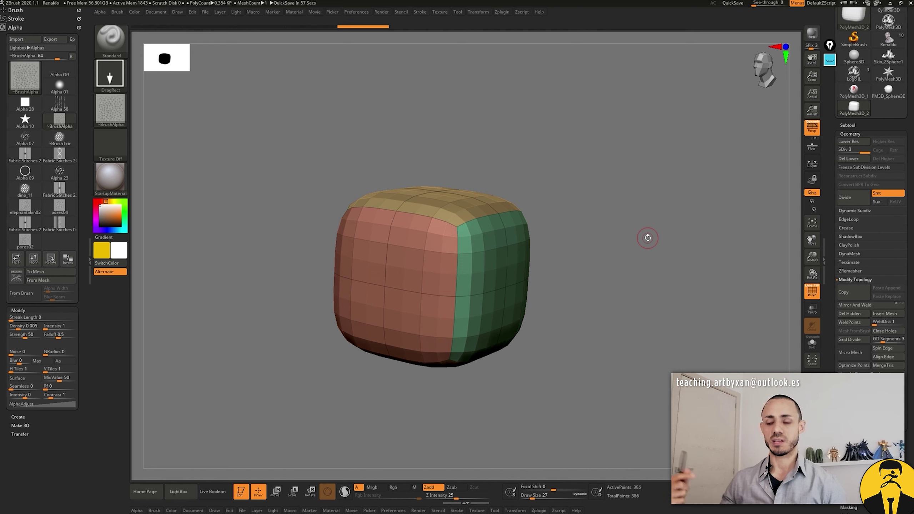
drag(603, 161, 577, 171)
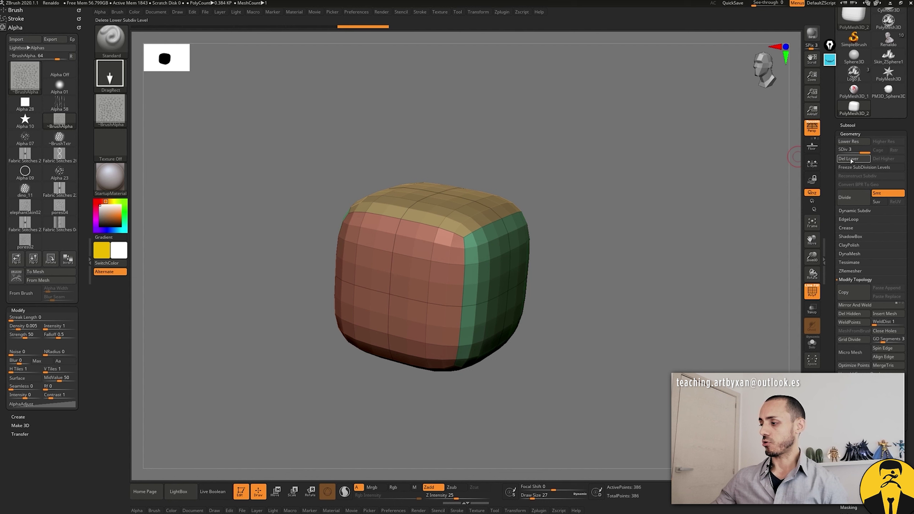
click(847, 198)
click(847, 198)
click(848, 199)
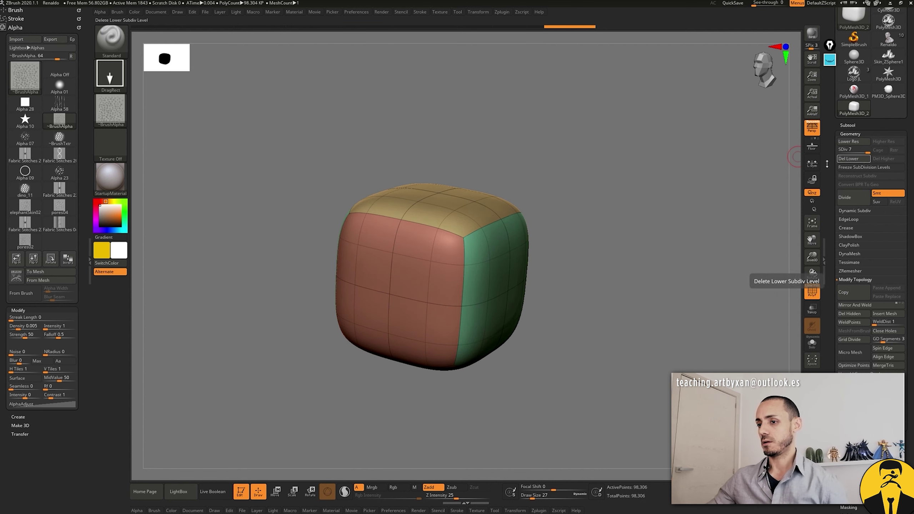
- Hide PolyF and DragRect the pores alpha as an enlarged patch on the front face
key(shift+f)
mouse_move(424, 267)
mouse_down()
mouse_move(442, 295)
mouse_move(466, 259)
mouse_up()
drag(581, 169, 586, 172)
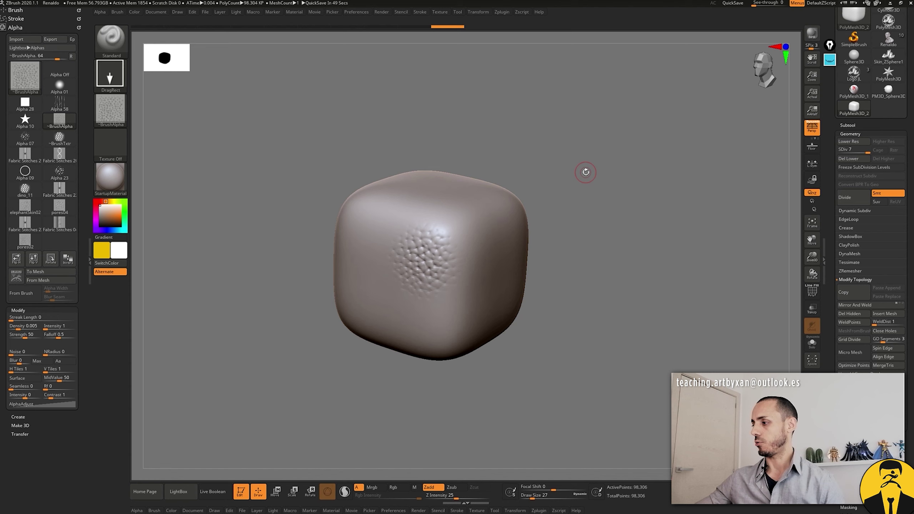
- Select the old-man head tool (302,588 active points) and turn it slightly toward profile
click(888, 38)
mouse_move(640, 229)
mouse_down()
mouse_move(677, 224)
mouse_move(661, 256)
mouse_move(659, 218)
mouse_move(665, 233)
mouse_up()
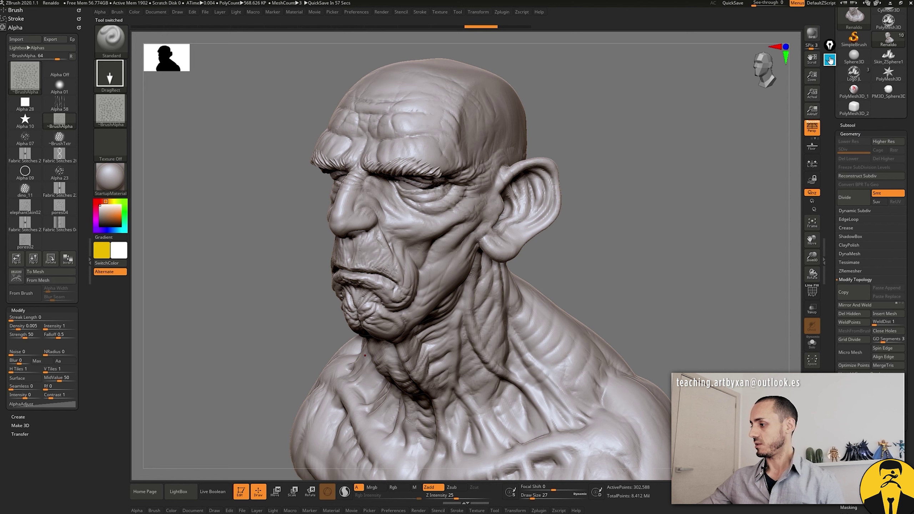
- Circle the ActivePoints readout in yellow, then Divide the bust to 1.219 million points
click(830, 60)
click(830, 135)
click(831, 180)
mouse_move(606, 491)
mouse_down()
mouse_move(665, 498)
mouse_move(664, 473)
mouse_move(603, 478)
mouse_up()
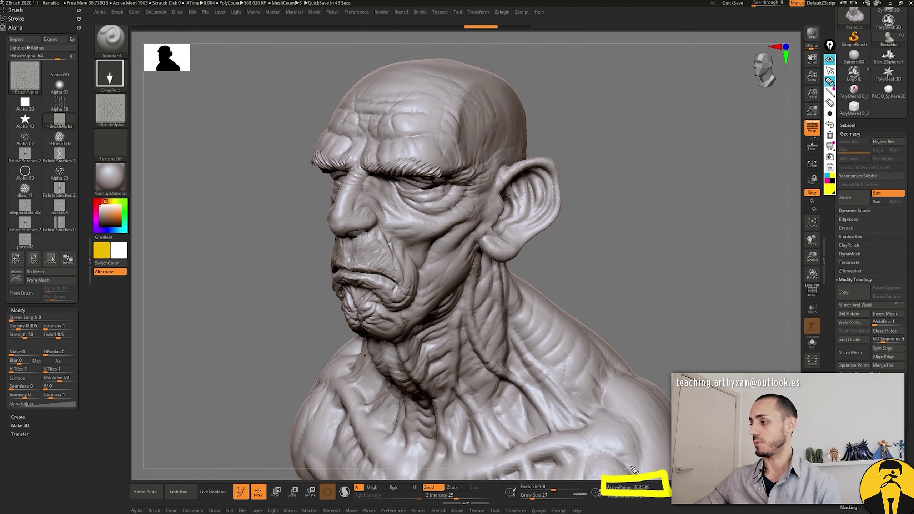
click(830, 61)
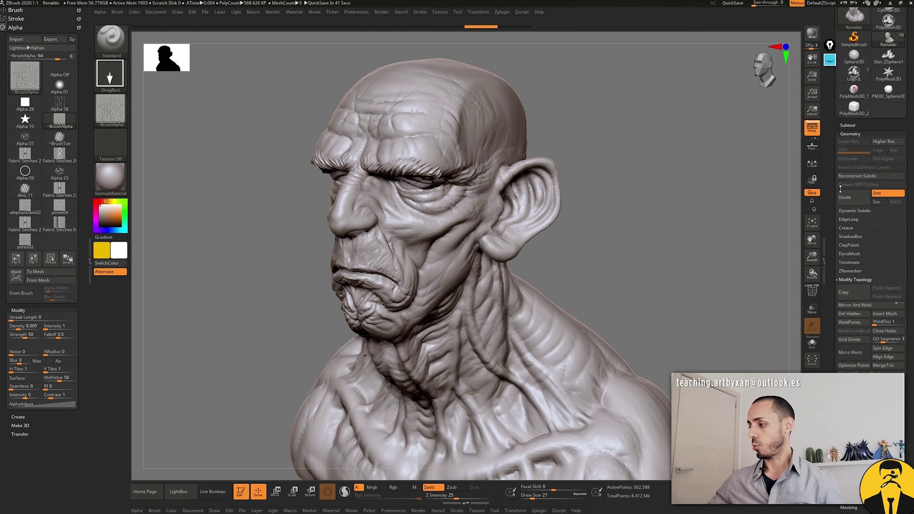
click(853, 176)
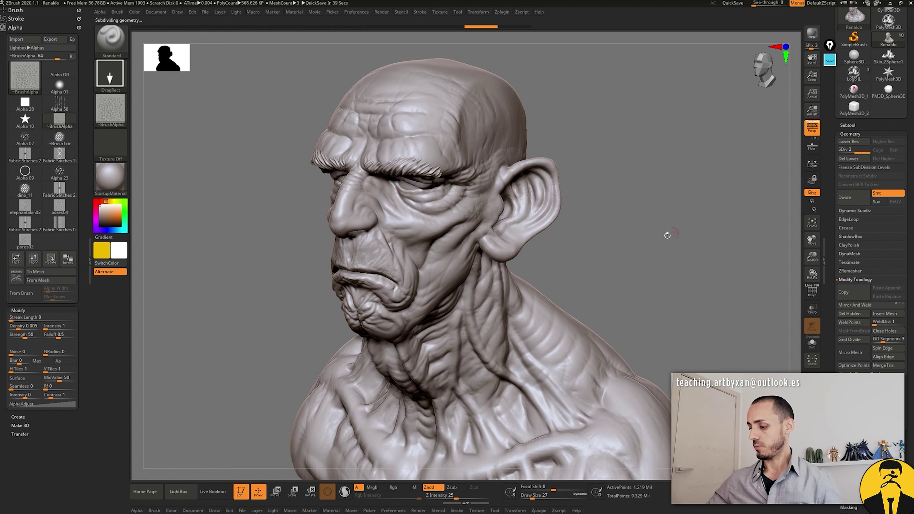
- Zoom onto the eye and stamp the pores alpha on the cheek below it
drag(655, 244, 658, 346)
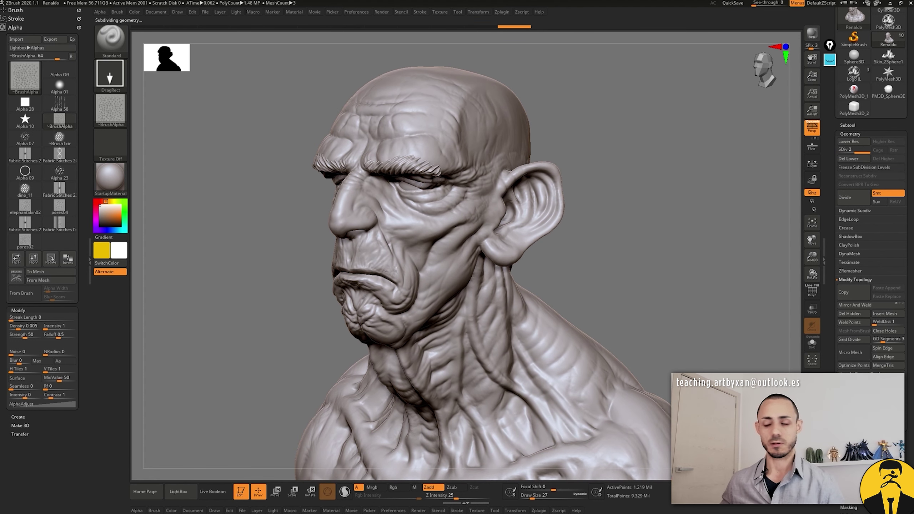
alt+right_drag(610, 188, 417, 249)
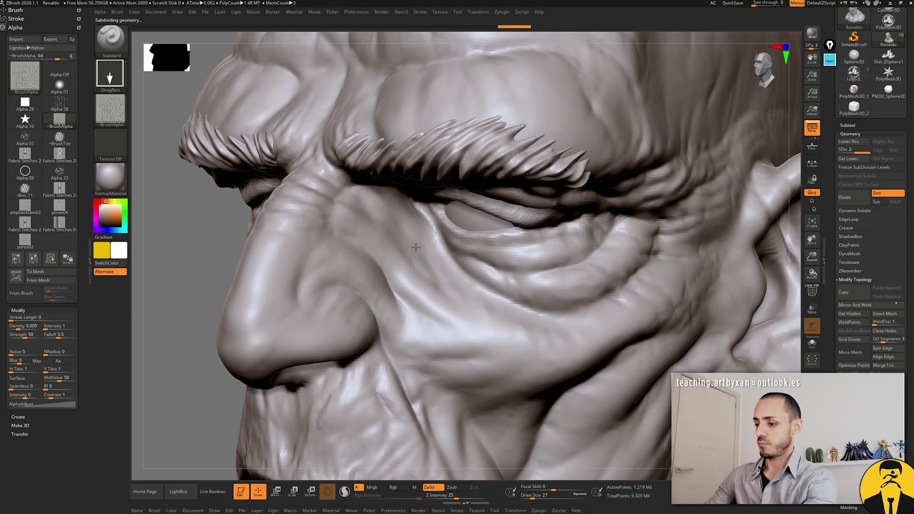
drag(405, 230, 428, 263)
key(f)
mouse_move(420, 226)
right_down()
mouse_move(453, 310)
mouse_move(446, 281)
right_up()
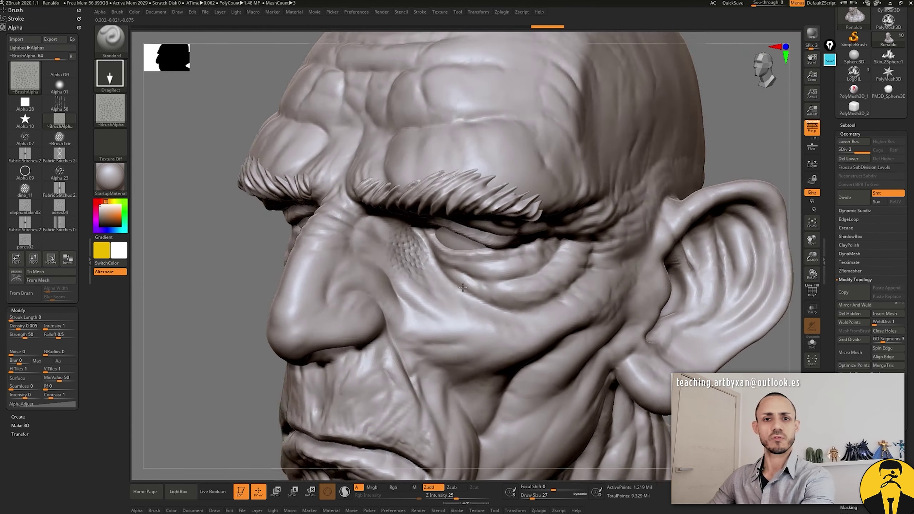
- Divide the bust to SDiv 3 (4.876 million points), widen the cheek pore patch, zoom out
key(ctrl)
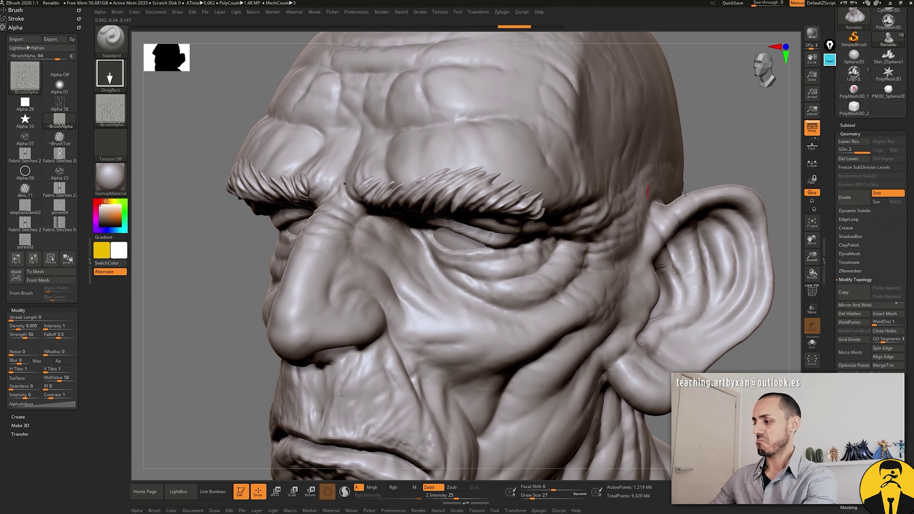
click(850, 198)
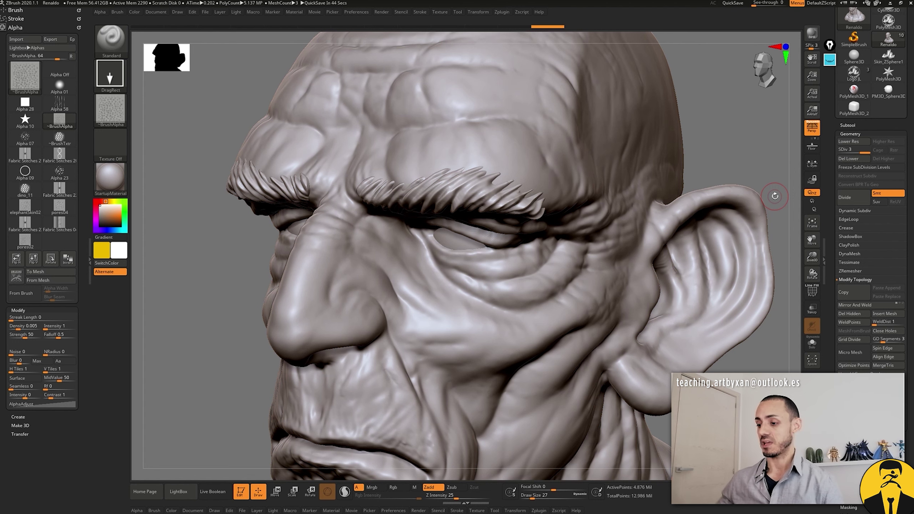
drag(724, 116, 398, 253)
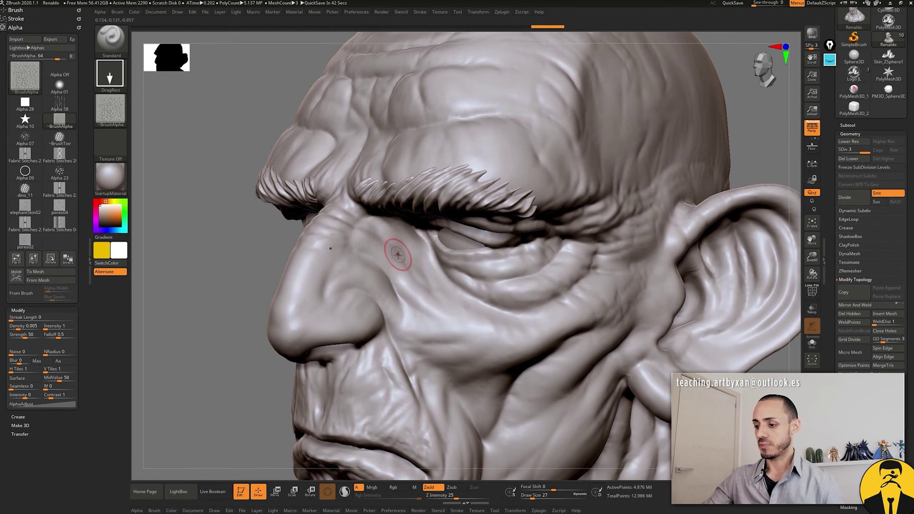
mouse_move(415, 277)
mouse_down()
mouse_move(426, 281)
mouse_move(402, 290)
mouse_move(442, 301)
mouse_move(453, 317)
mouse_move(446, 335)
mouse_up()
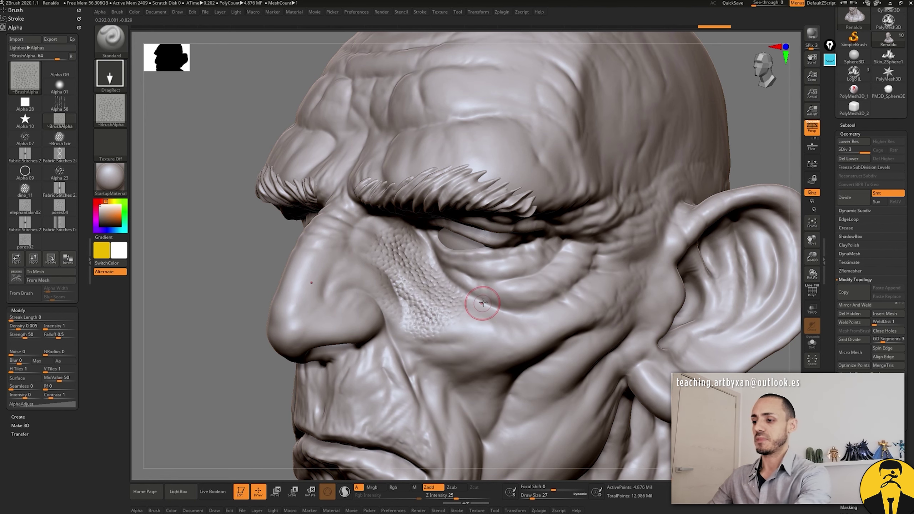
key(f)
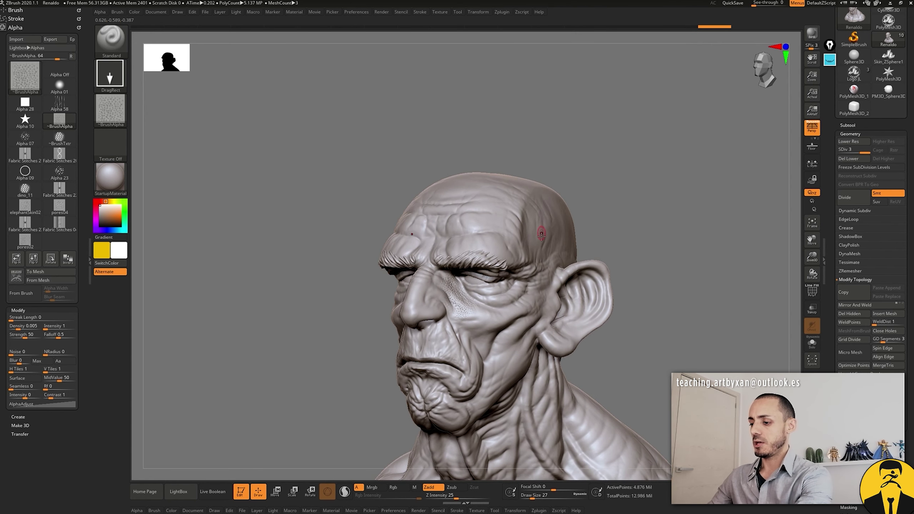
alt+right_drag(536, 277, 522, 235)
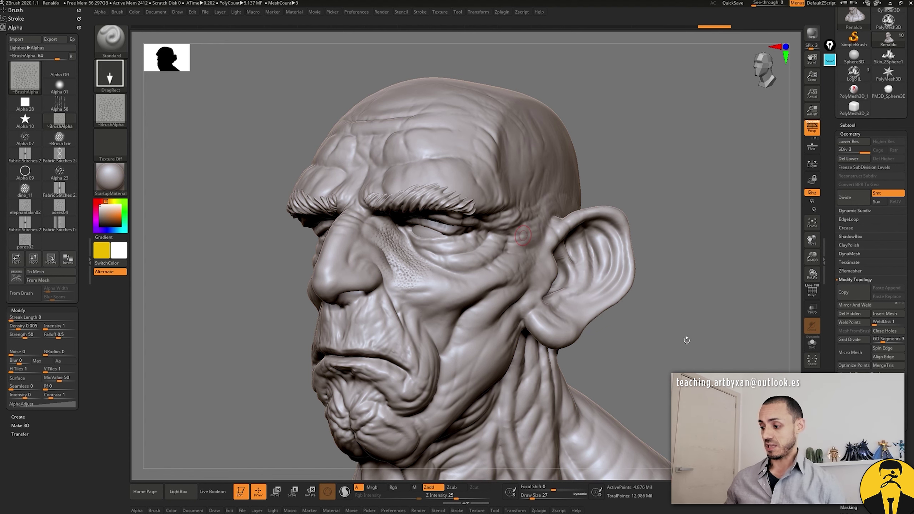
- Turn the head to a three-quarter view and raise the brush Draw Size from 27 to 46
right_drag(522, 234, 429, 273)
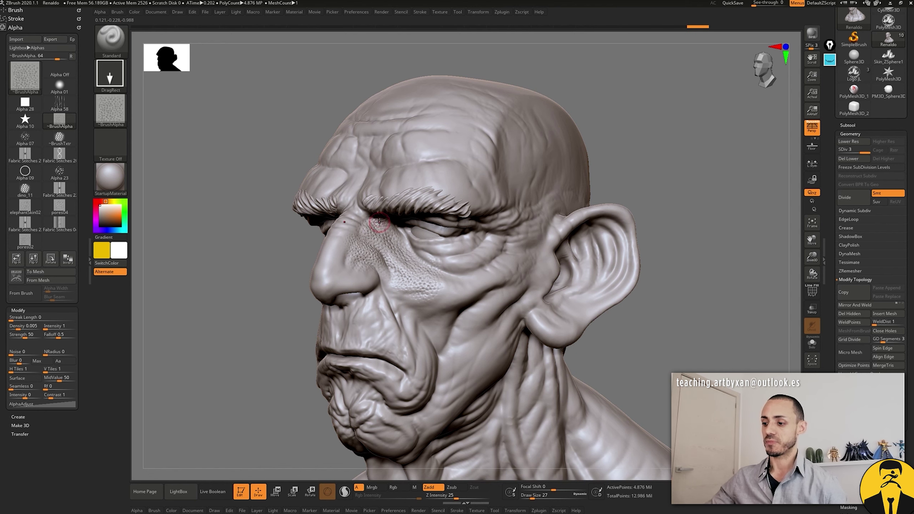
drag(670, 151, 387, 275)
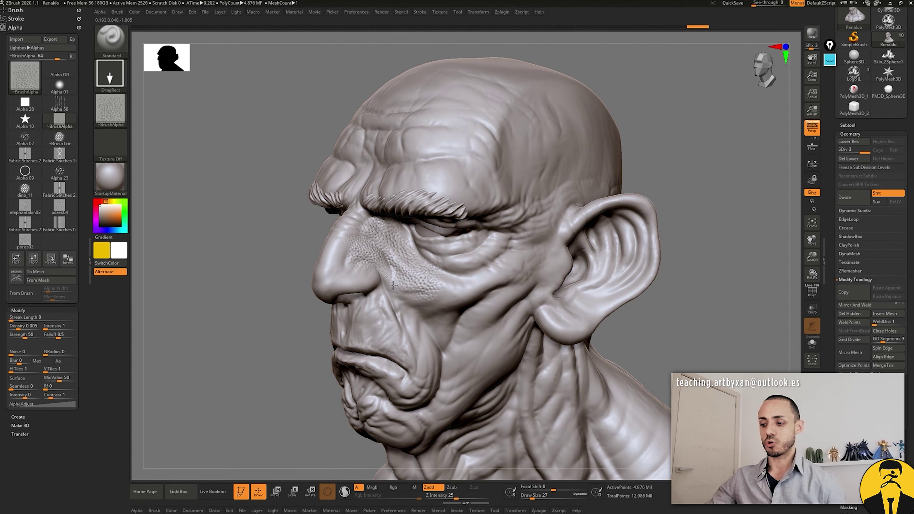
drag(694, 142, 705, 123)
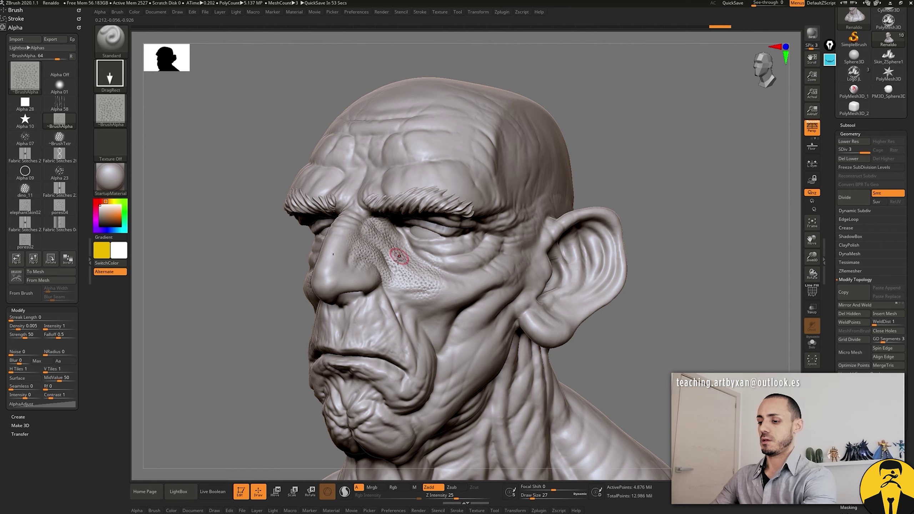
scroll(414, 281, up, 5)
scroll(419, 286, down, 1)
scroll(414, 273, down, 2)
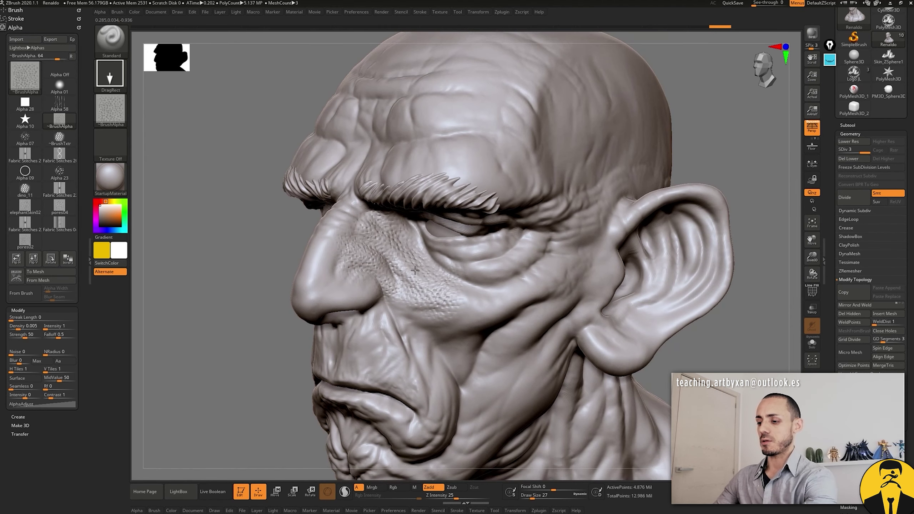
scroll(417, 256, down, 1)
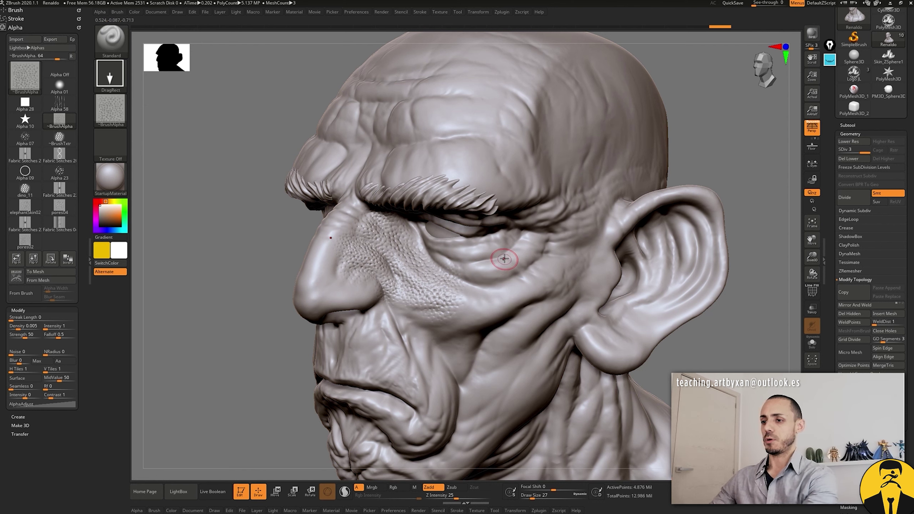
mouse_move(482, 250)
mouse_down()
mouse_move(510, 250)
mouse_move(486, 263)
mouse_up()
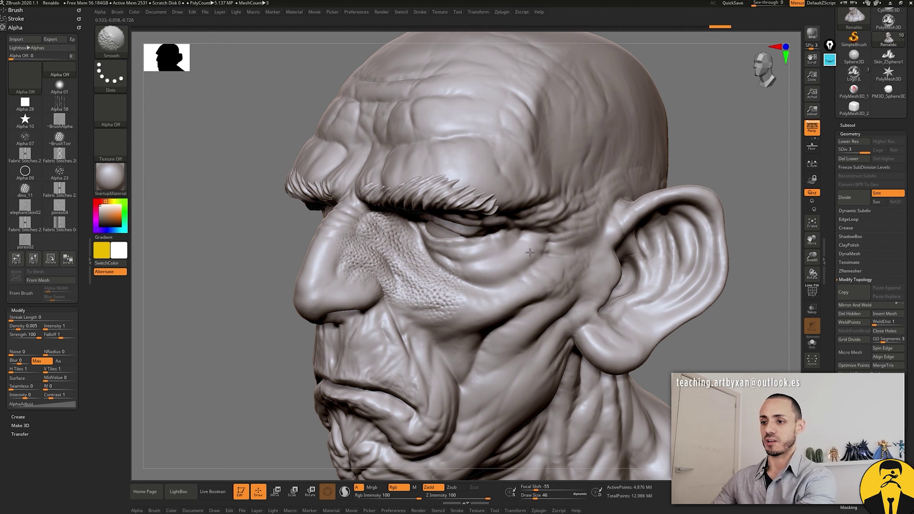
- Smooth the puffy wrinkled skin under the eye with a Shift Smooth stroke
shift+drag(529, 257, 520, 234)
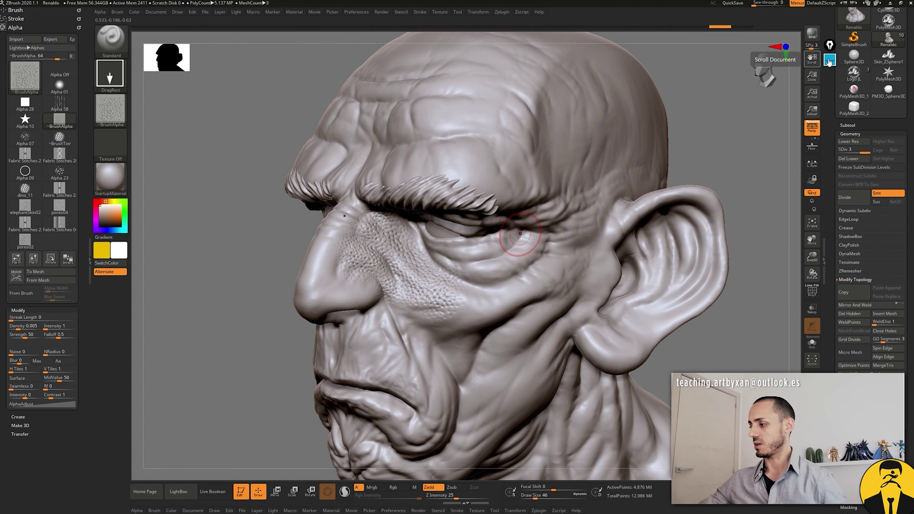
click(830, 135)
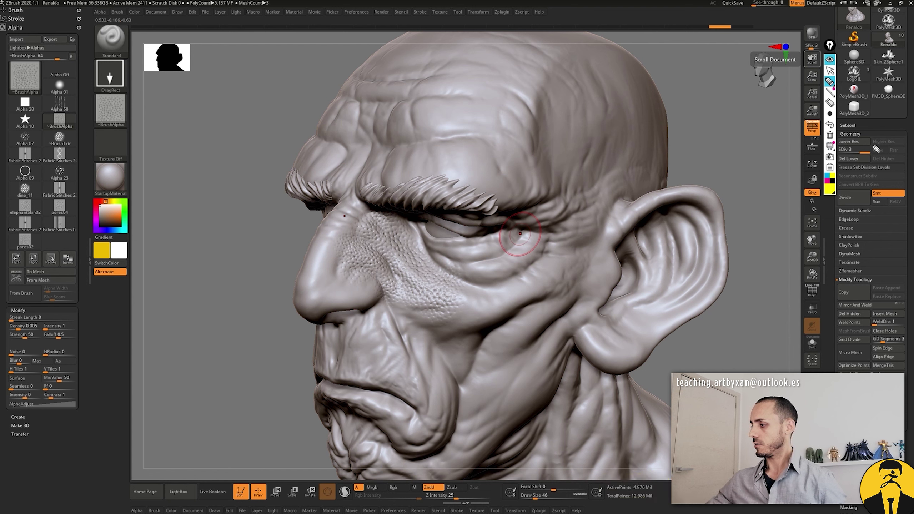
- Drop the head to SDiv 1 (302,588 points) and turn it to compare detail
drag(885, 142, 880, 147)
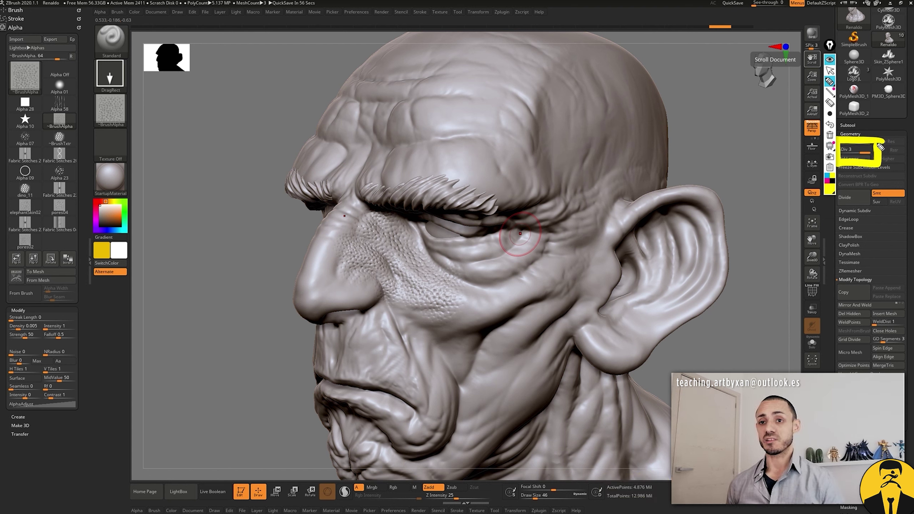
click(829, 59)
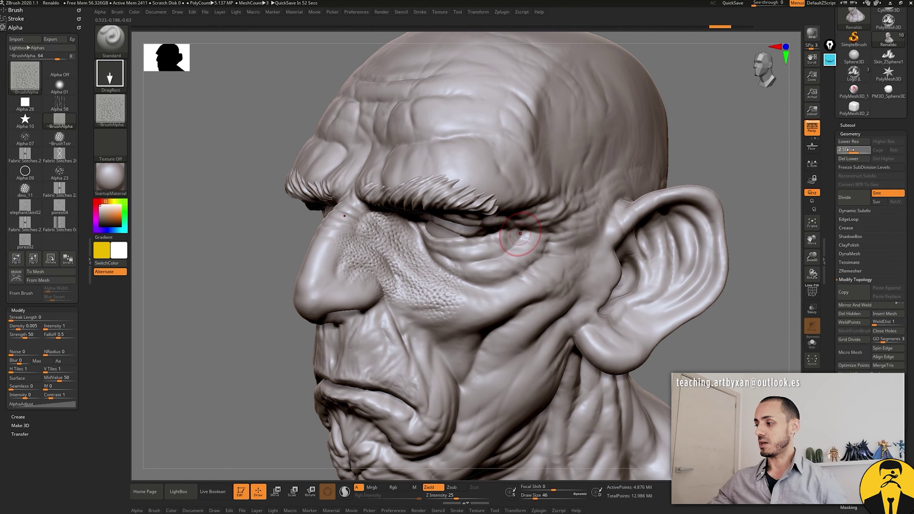
key(shift+d)
key(shift+d)
drag(706, 157, 713, 158)
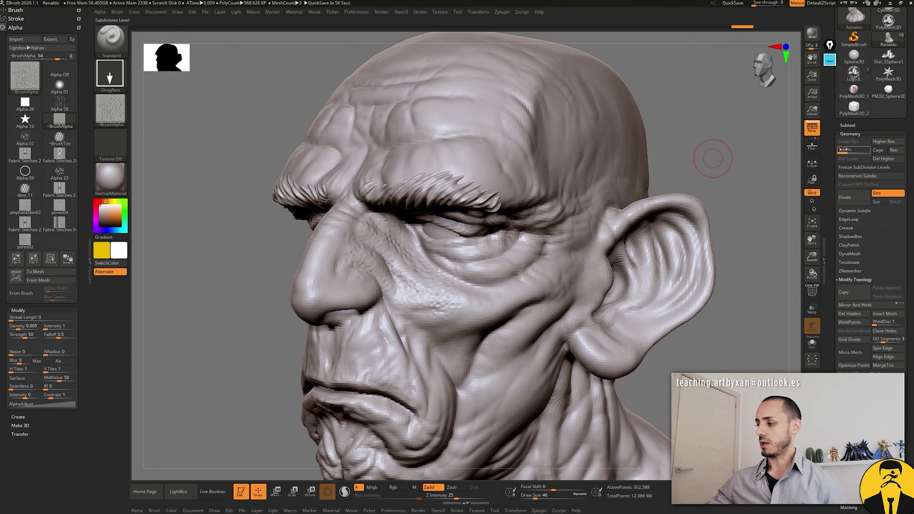
- Move the SDiv slider between levels, ending at SDiv 3 with 4.876 million points
key(d)
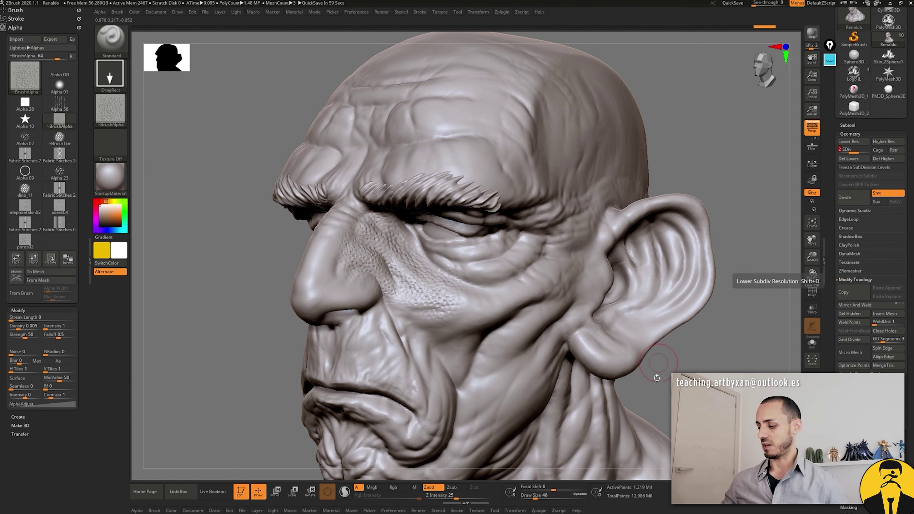
drag(854, 151, 866, 150)
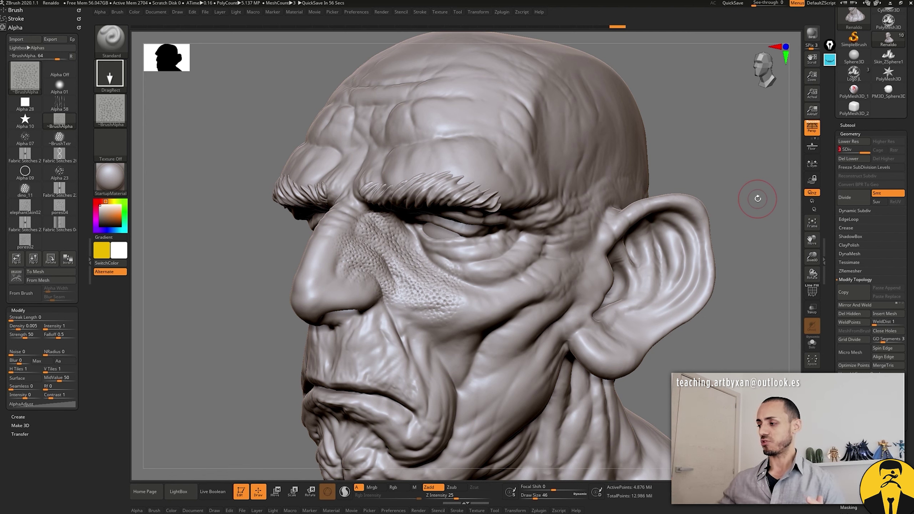
drag(862, 150, 839, 149)
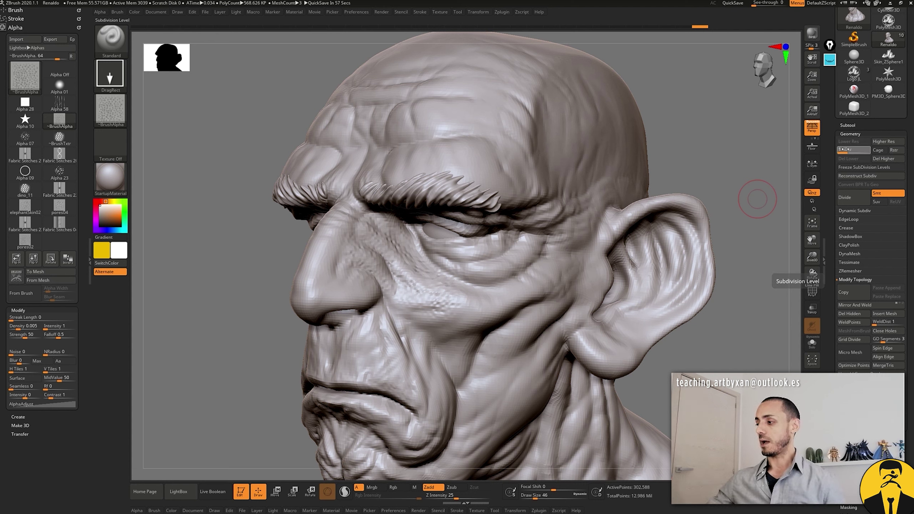
drag(844, 149, 856, 149)
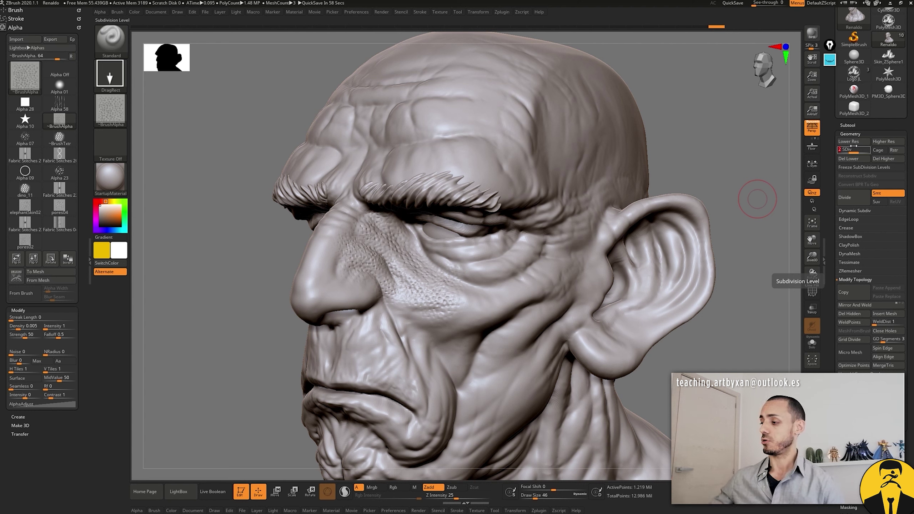
drag(856, 148, 860, 149)
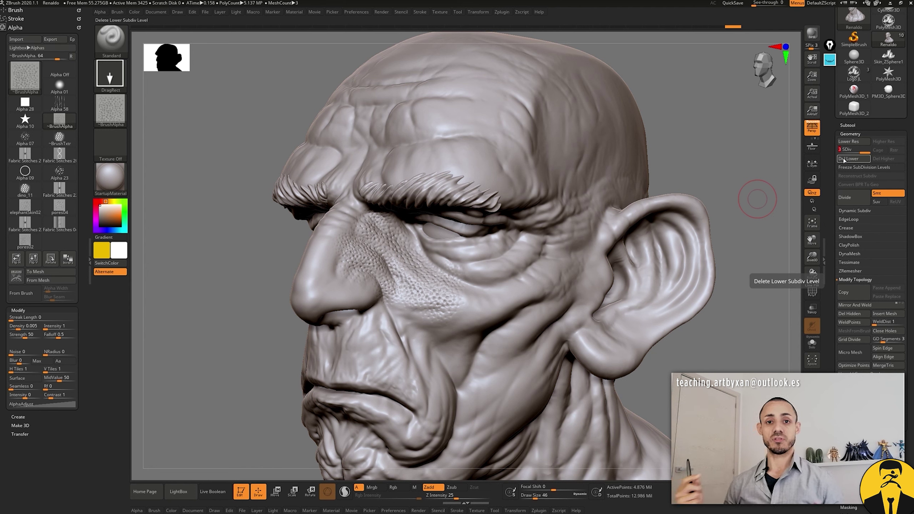
- Step the head down to SDiv 2 (1.219 million points), then to SDiv 1
click(854, 149)
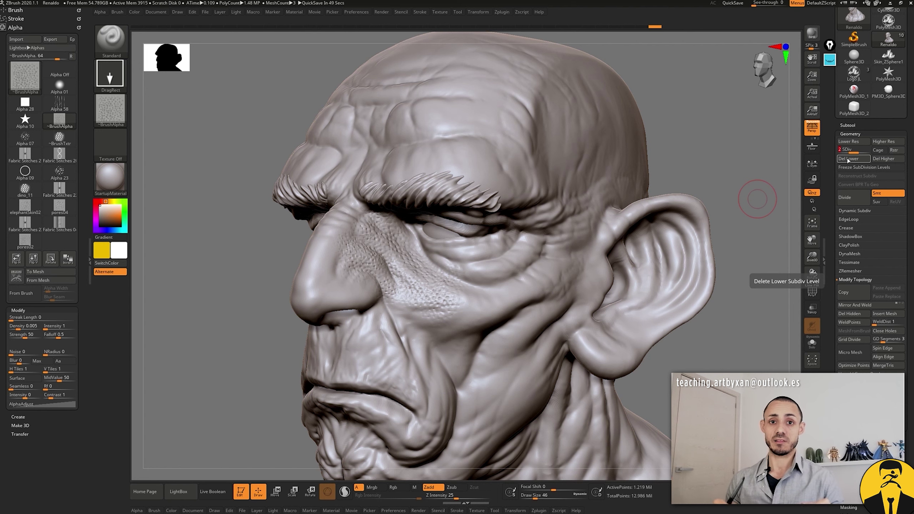
key(shift+d)
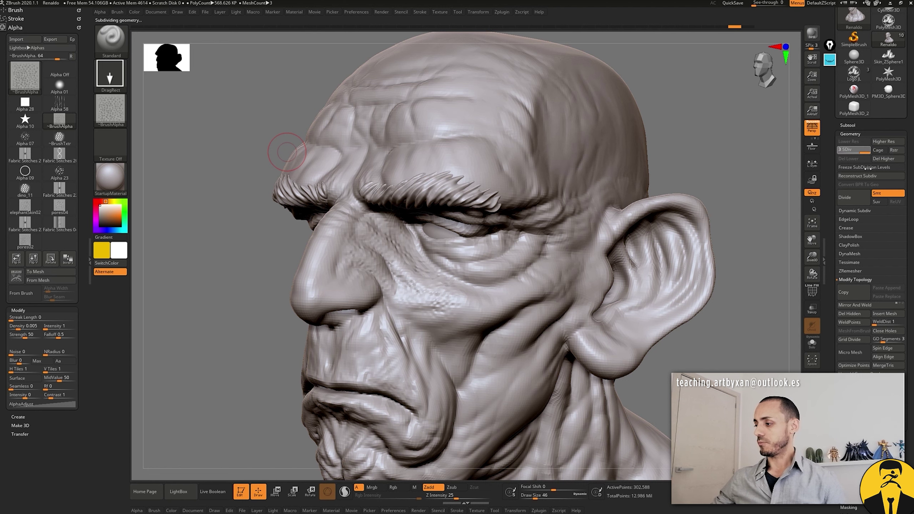
- Jump the head back to its top subdivision level and delete every lower level
key(d)
key(d)
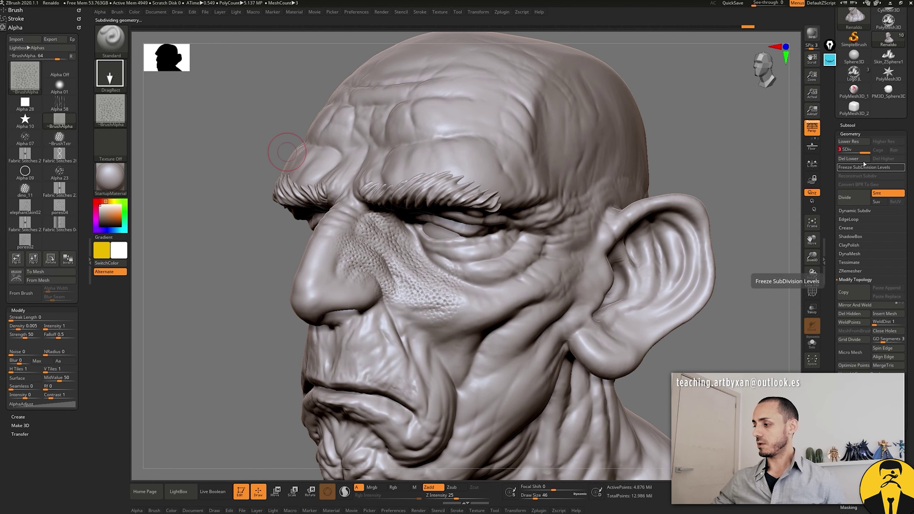
click(847, 159)
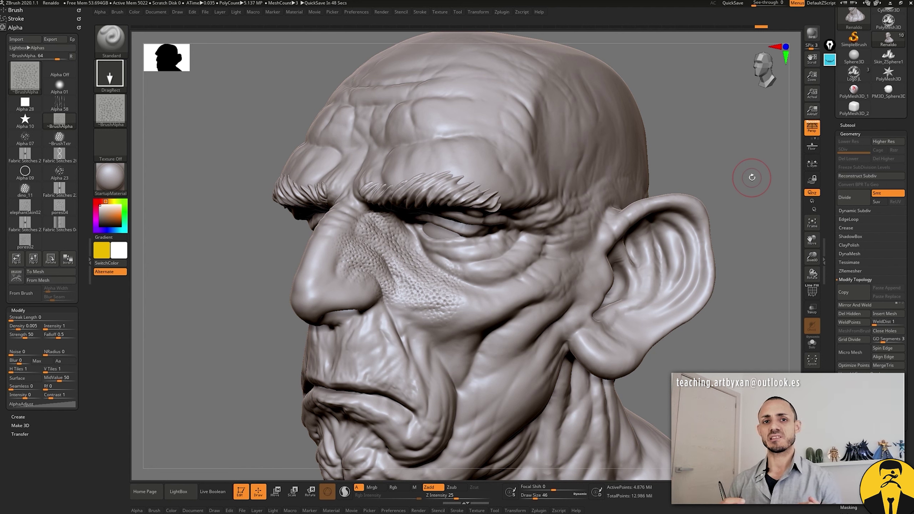
- Reconstruct a lower subdivision level for the head, giving a 1.219 million-point base, and check the levels
click(850, 176)
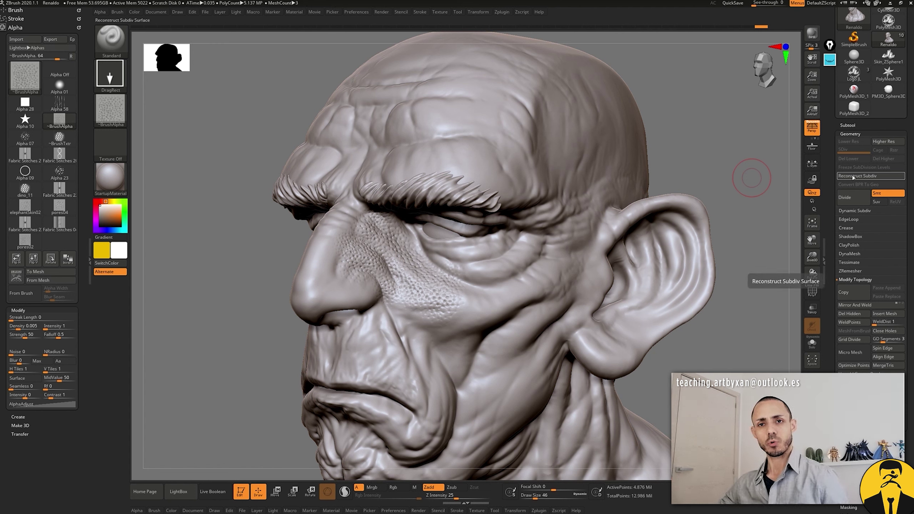
click(852, 177)
drag(850, 151, 862, 152)
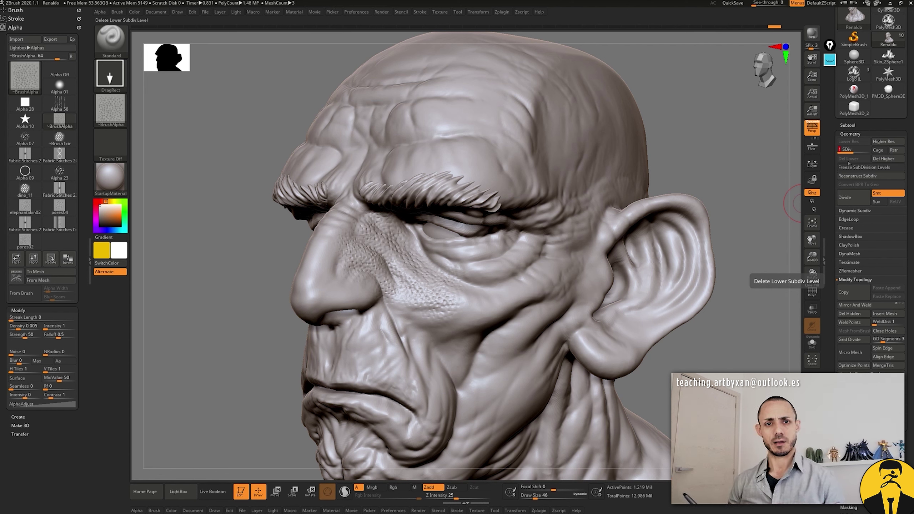
- Try fully reconstructing the head's lower levels, halted at 302,588 points by triangles, then reselect cube PolyMesh3D_2
click(864, 172)
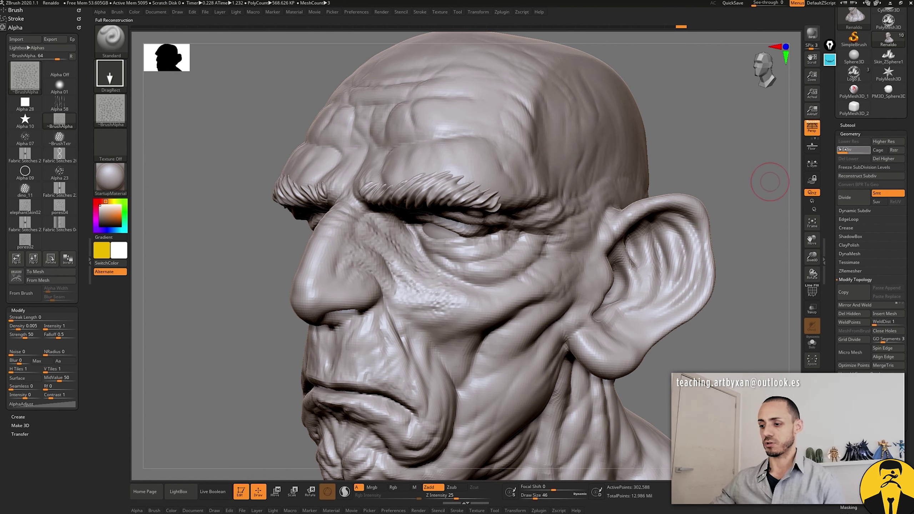
click(849, 176)
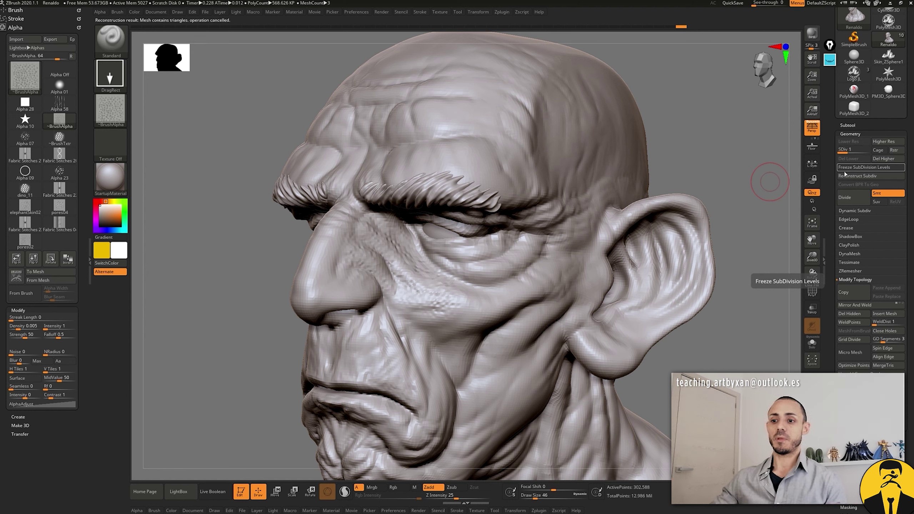
click(829, 59)
drag(93, 16, 177, 32)
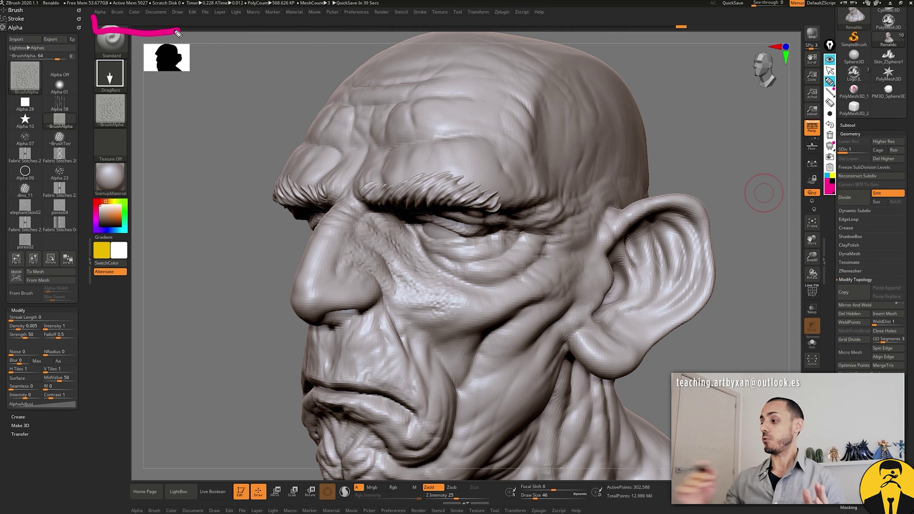
click(829, 66)
- With Smt off, divide cube PolyMesh3D_2 to SDiv 4 (1,538 points) and toggle PolyF
drag(850, 149, 862, 149)
click(854, 106)
mouse_move(672, 224)
mouse_down()
mouse_move(673, 210)
mouse_move(644, 218)
mouse_move(791, 229)
mouse_up()
click(882, 285)
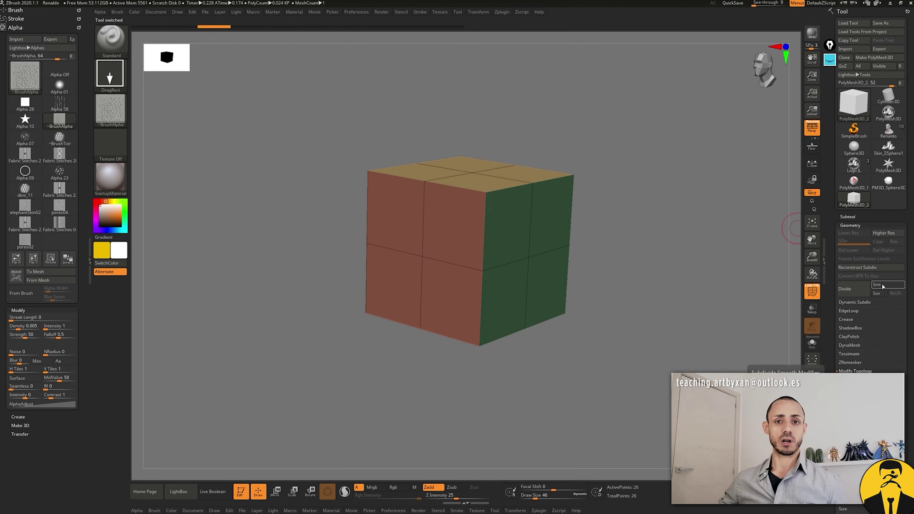
click(850, 288)
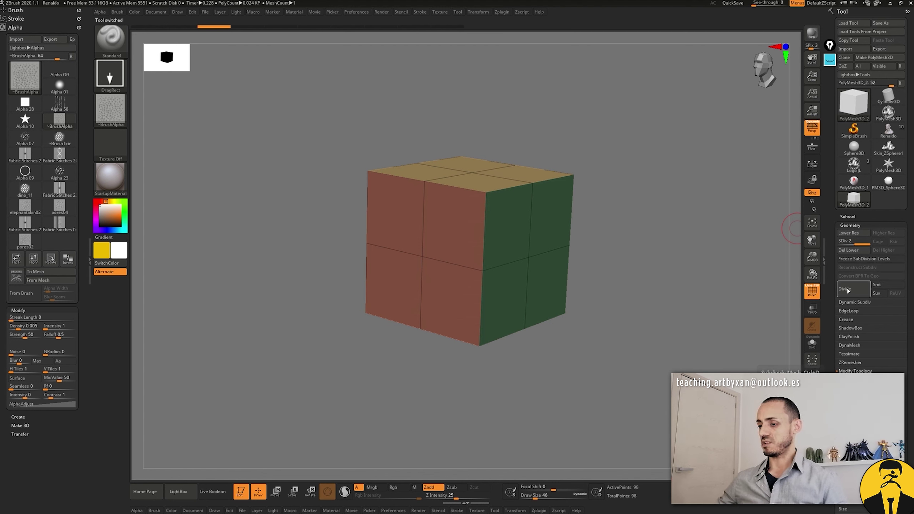
key(ctrl+d)
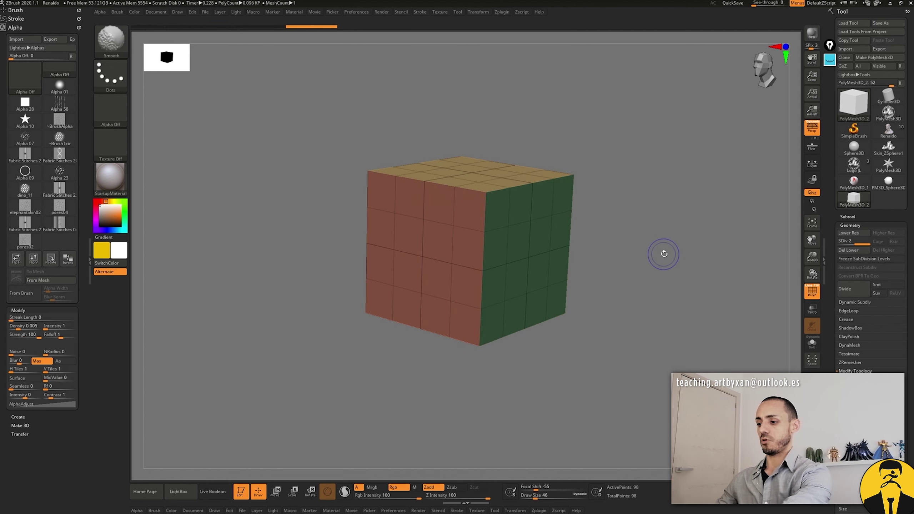
drag(660, 252, 667, 256)
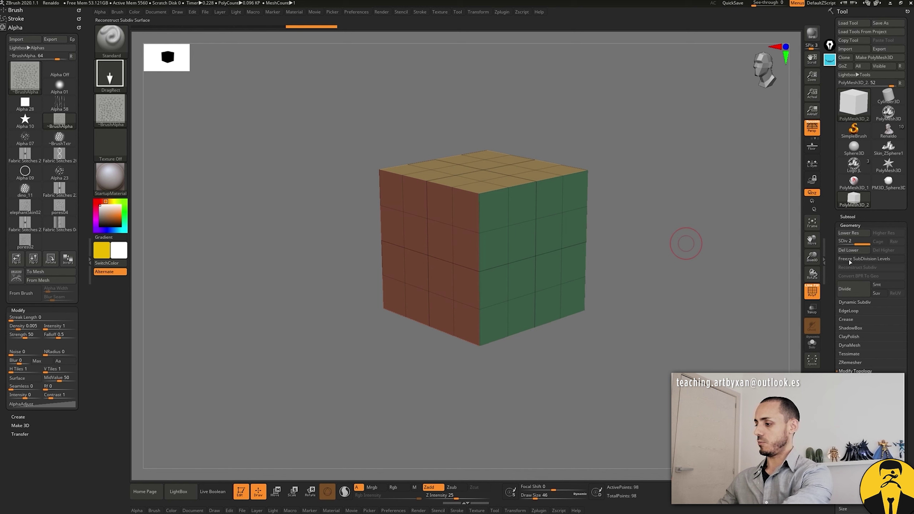
click(850, 289)
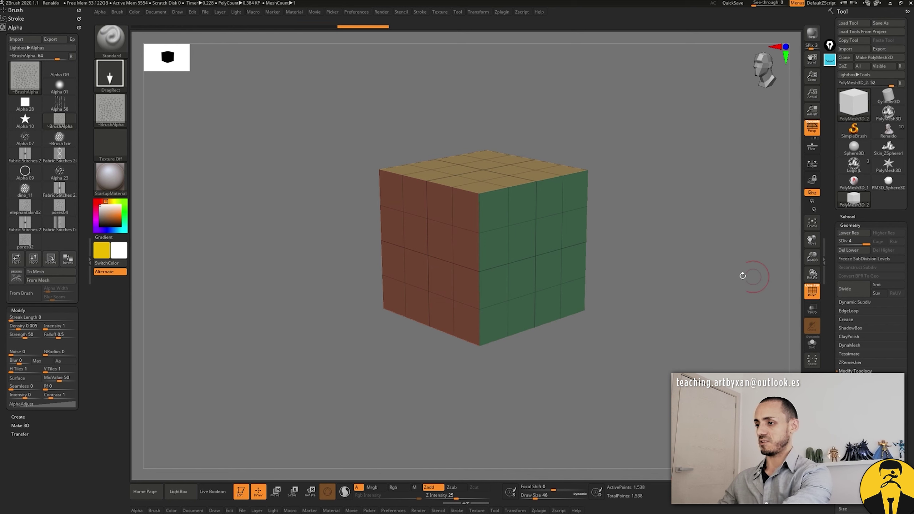
key(shift+f)
key(shift+f)
drag(687, 262, 655, 211)
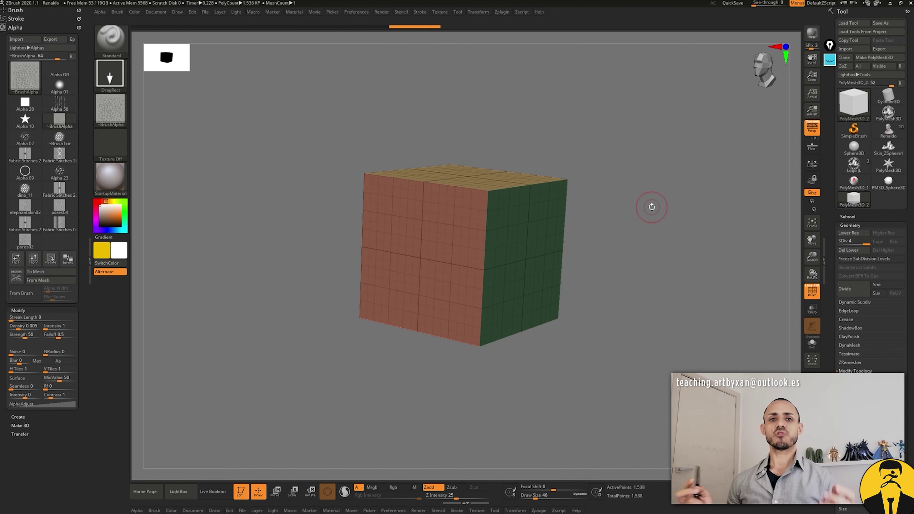